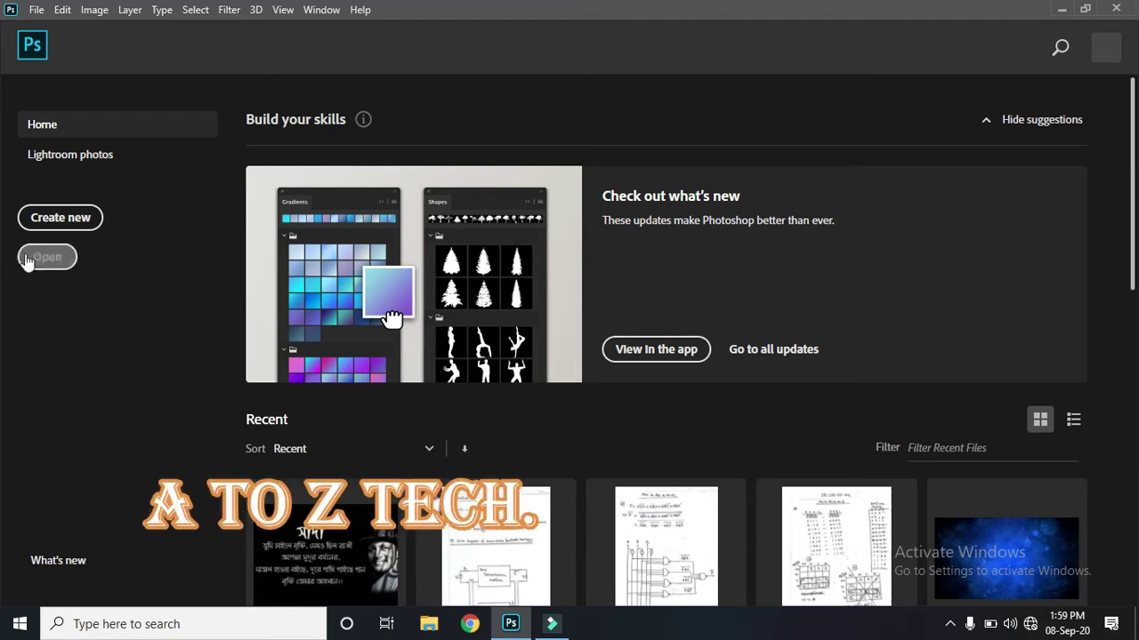
# Step: Open the portrait photo '1 (1).jpg' of the woman in the grey blazer
pyautogui.click(47, 256)
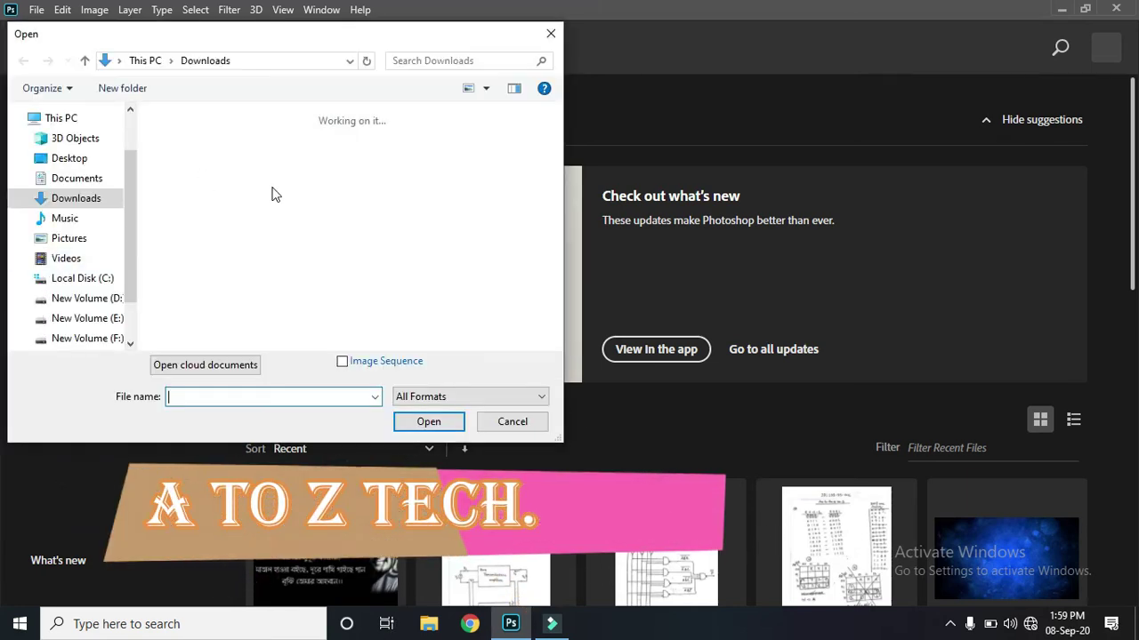
pyautogui.click(429, 422)
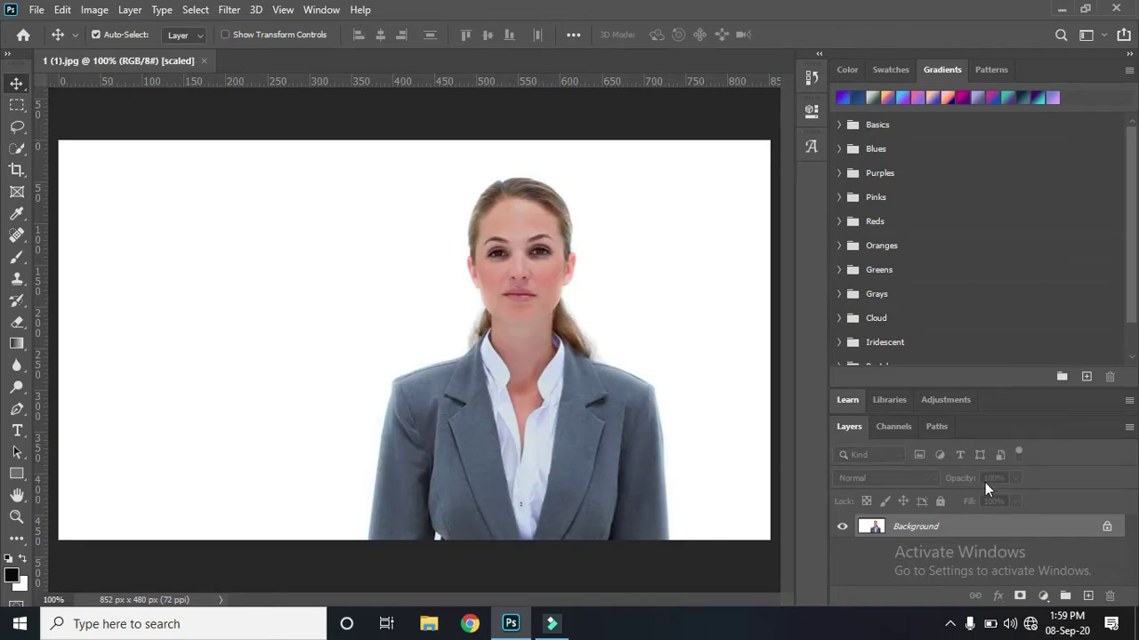
# Step: Convert the Background into an editable layer named 'passport size'
pyautogui.rightClick(943, 526)
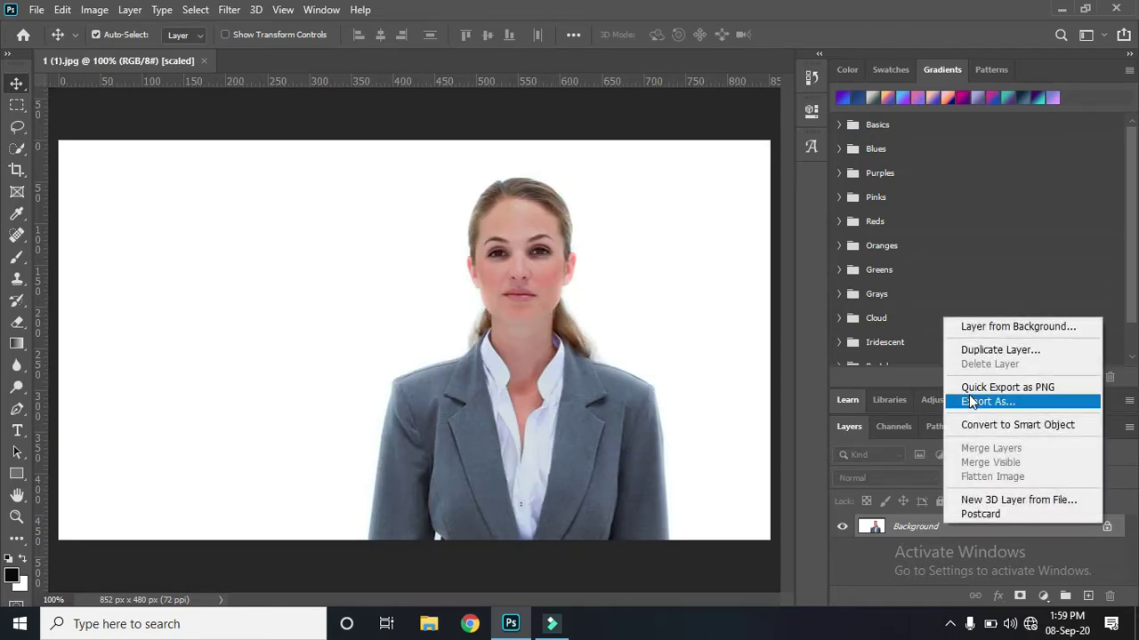
pyautogui.click(980, 328)
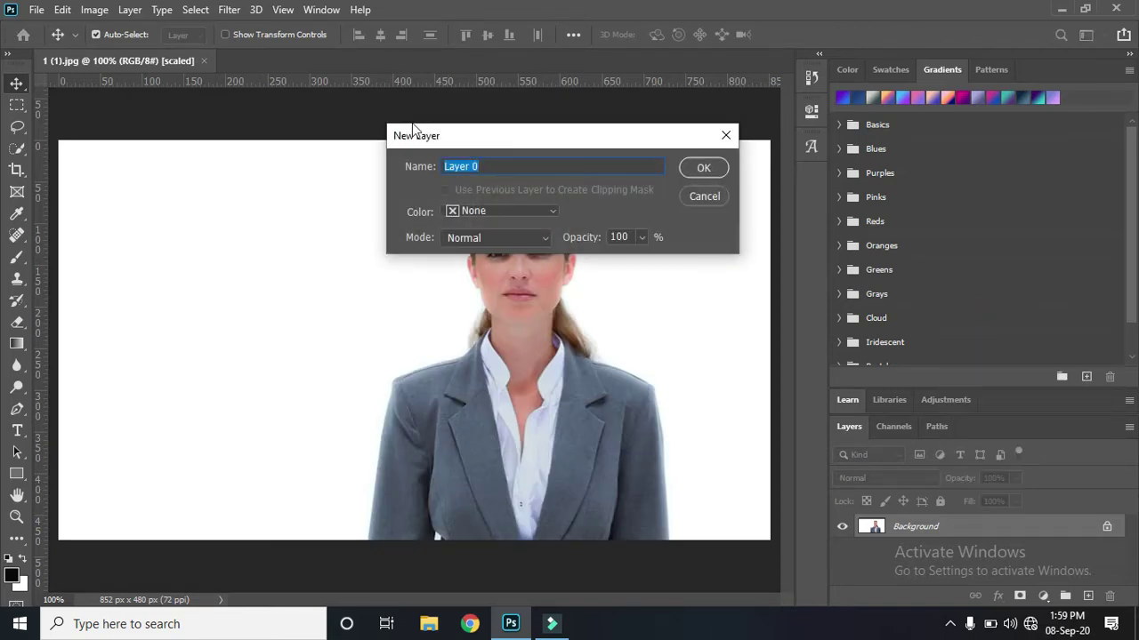
pyautogui.write('passport size')
pyautogui.click(704, 174)
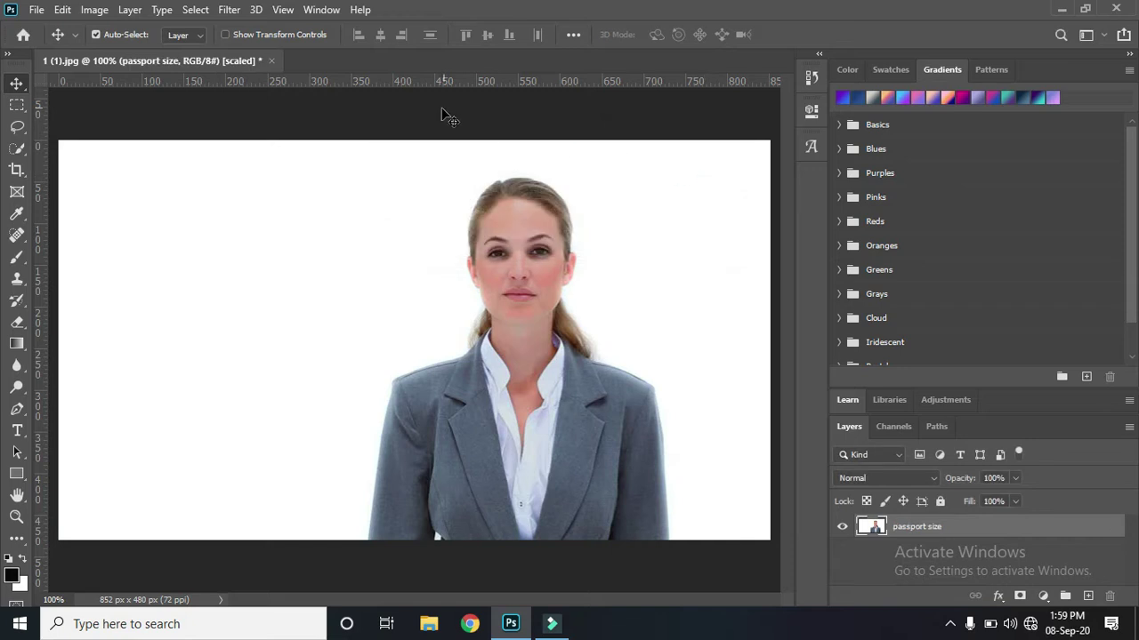
# Step: Crop to 1.5 × 2 in at 200 px/in, framing the woman's head and shoulders
pyautogui.click(16, 171)
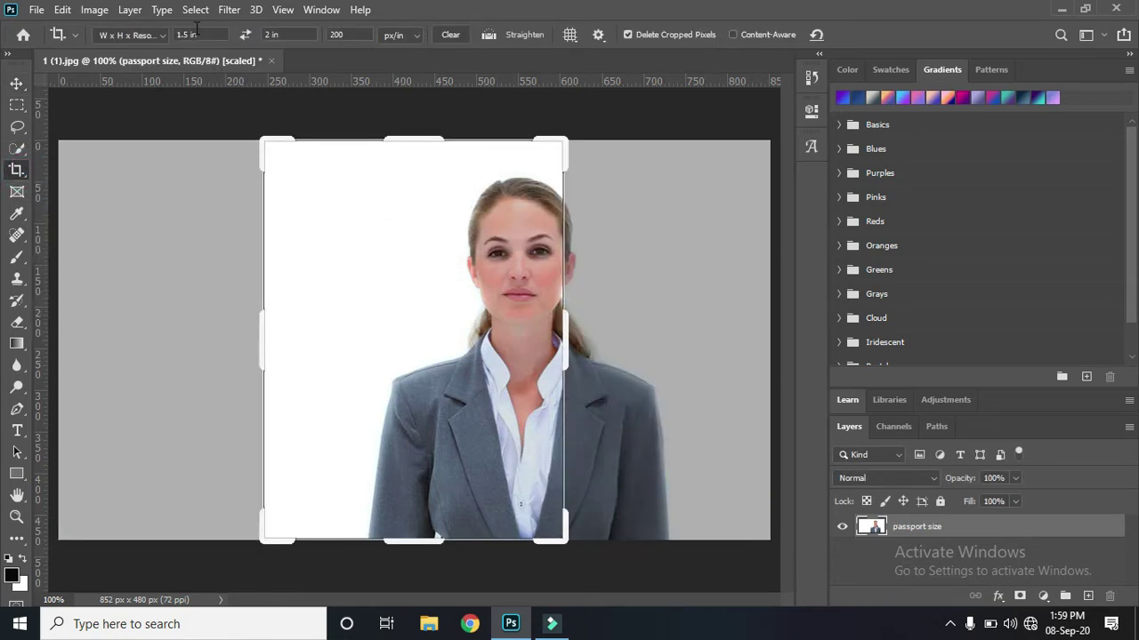
pyautogui.click(160, 35)
pyautogui.click(169, 64)
pyautogui.moveTo(565, 546); pyautogui.dragTo(521, 459)
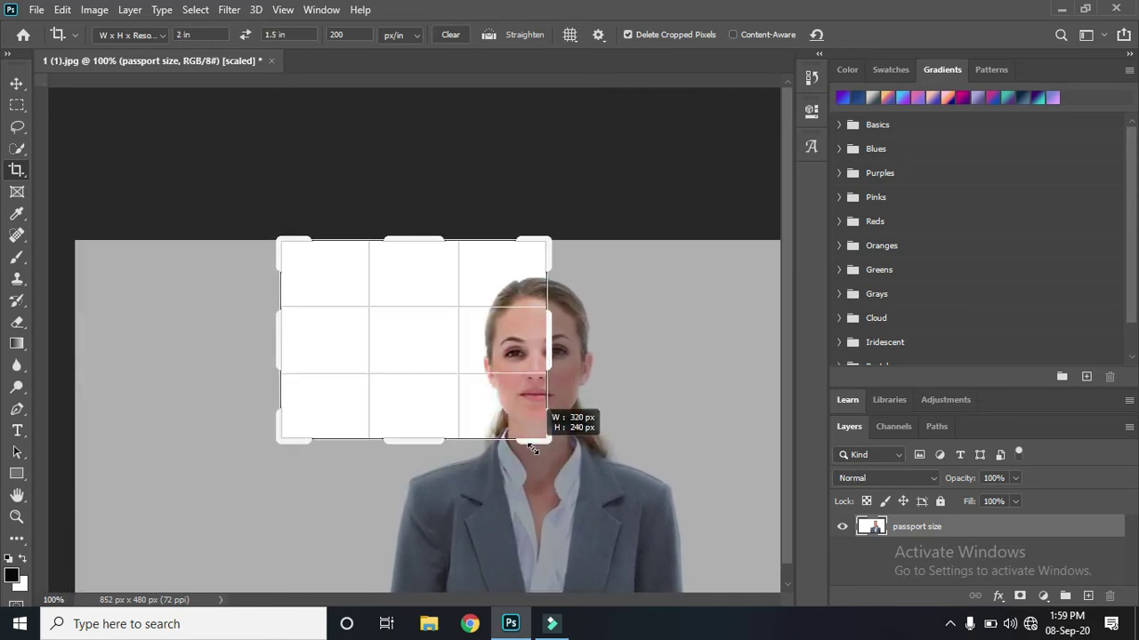
pyautogui.moveTo(525, 454); pyautogui.dragTo(520, 457)
pyautogui.moveTo(490, 351); pyautogui.dragTo(333, 305)
pyautogui.moveTo(508, 464); pyautogui.dragTo(514, 459)
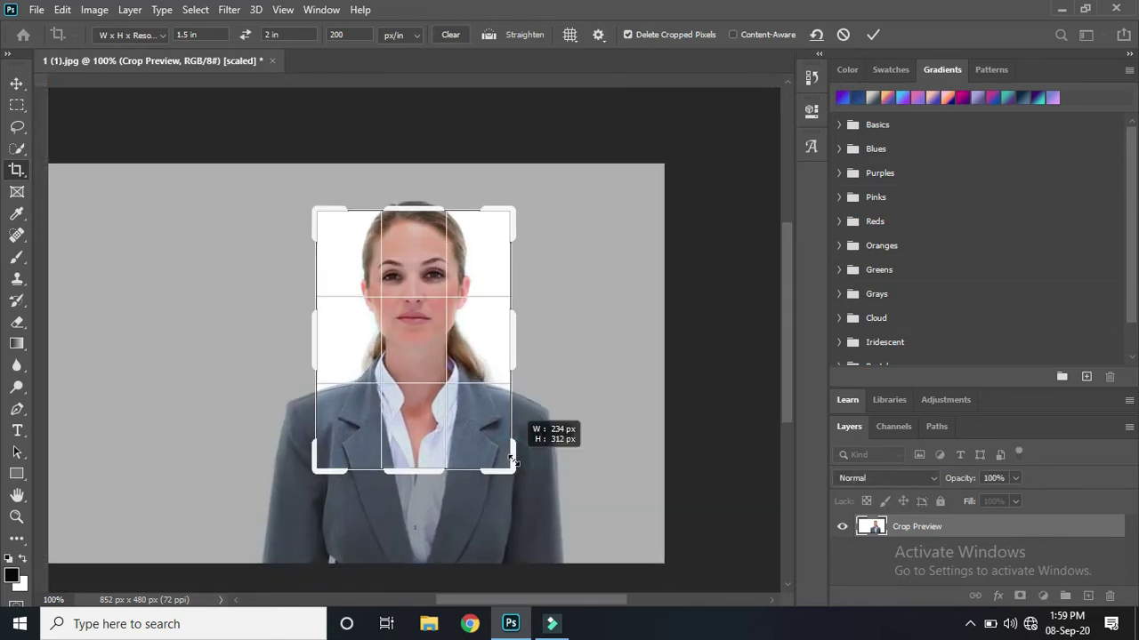
pyautogui.moveTo(456, 336); pyautogui.dragTo(450, 346)
pyautogui.click(872, 33)
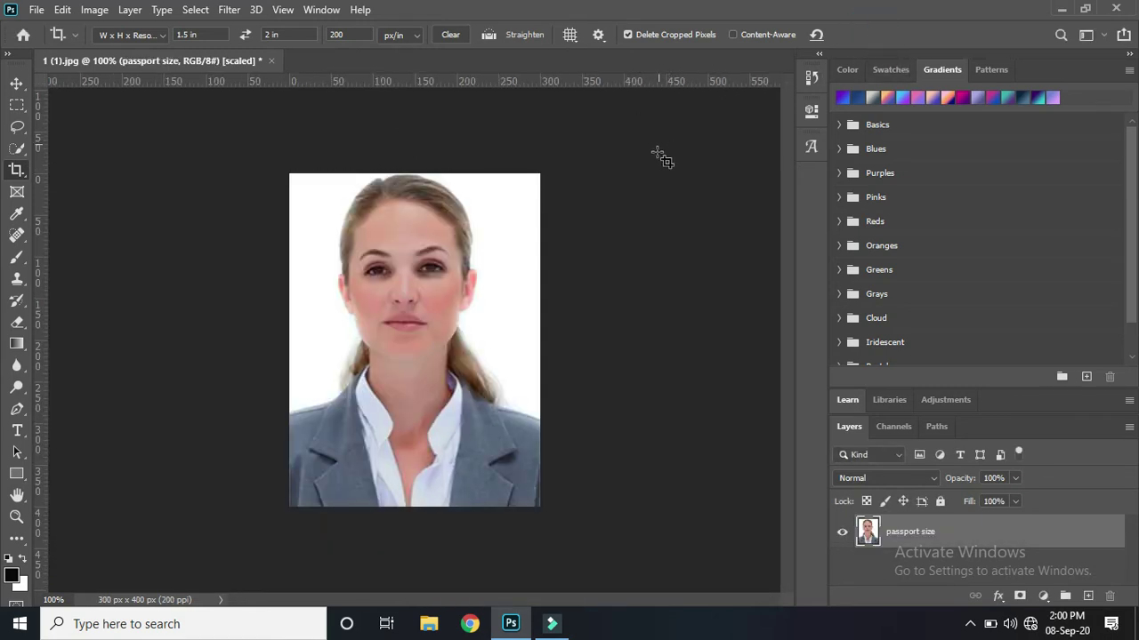
# Step: Add a Brightness/Contrast adjustment layer with brightness 8 and contrast 15, comparing before and after
pyautogui.click(1043, 596)
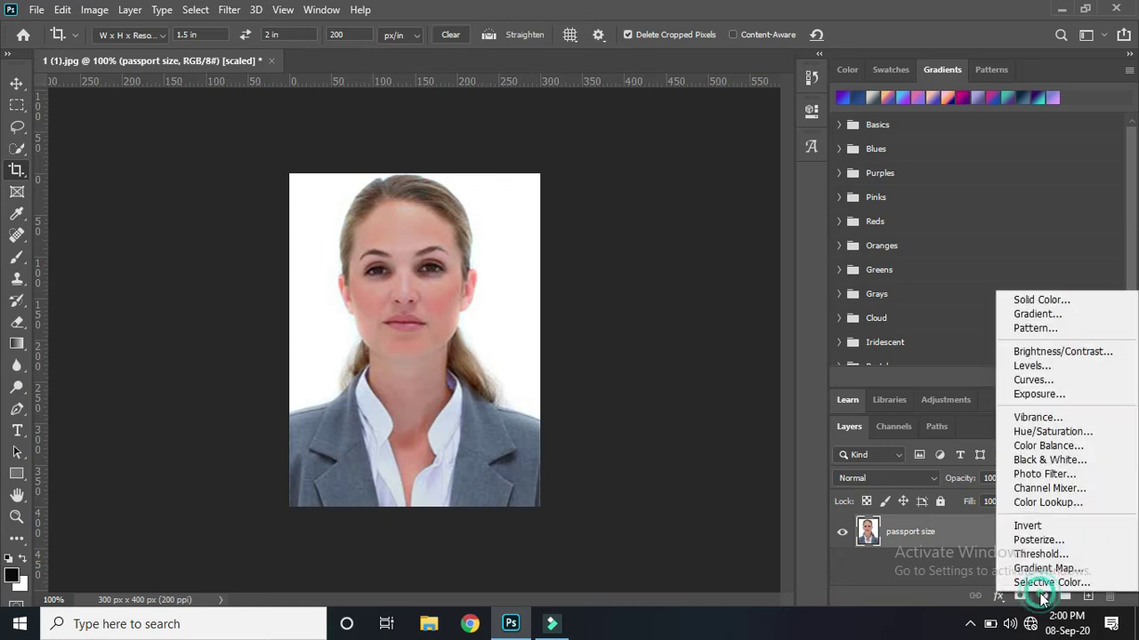
pyautogui.click(1043, 350)
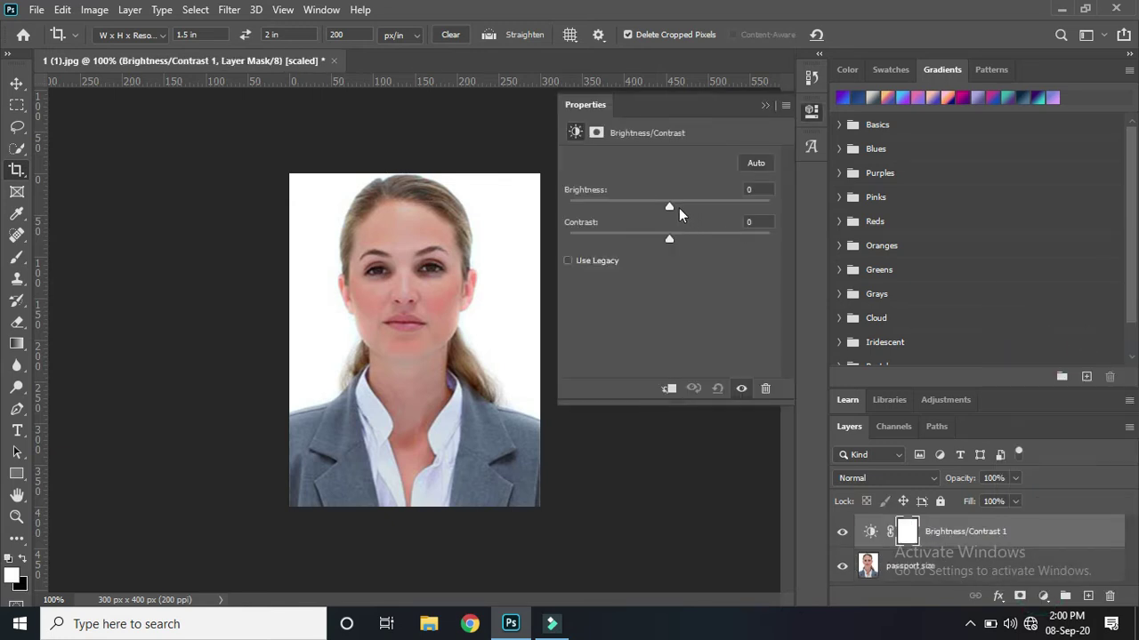
pyautogui.moveTo(671, 204)
pyautogui.mouseDown()
pyautogui.moveTo(693, 203)
pyautogui.moveTo(675, 208)
pyautogui.moveTo(684, 240)
pyautogui.mouseUp()
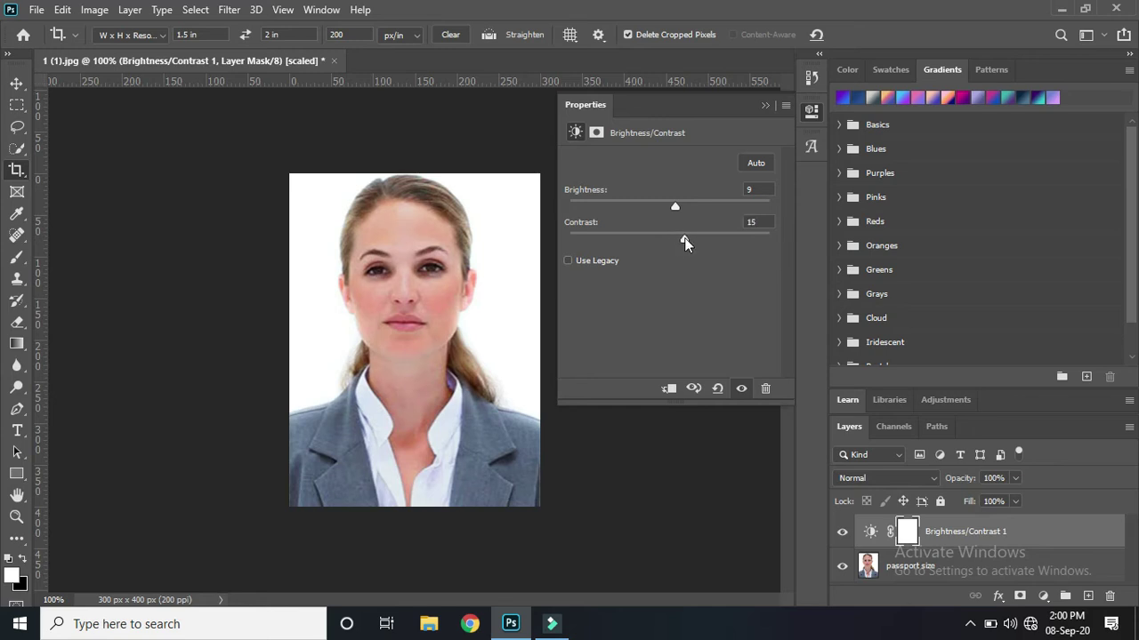
pyautogui.moveTo(674, 208); pyautogui.dragTo(675, 209)
pyautogui.click(765, 105)
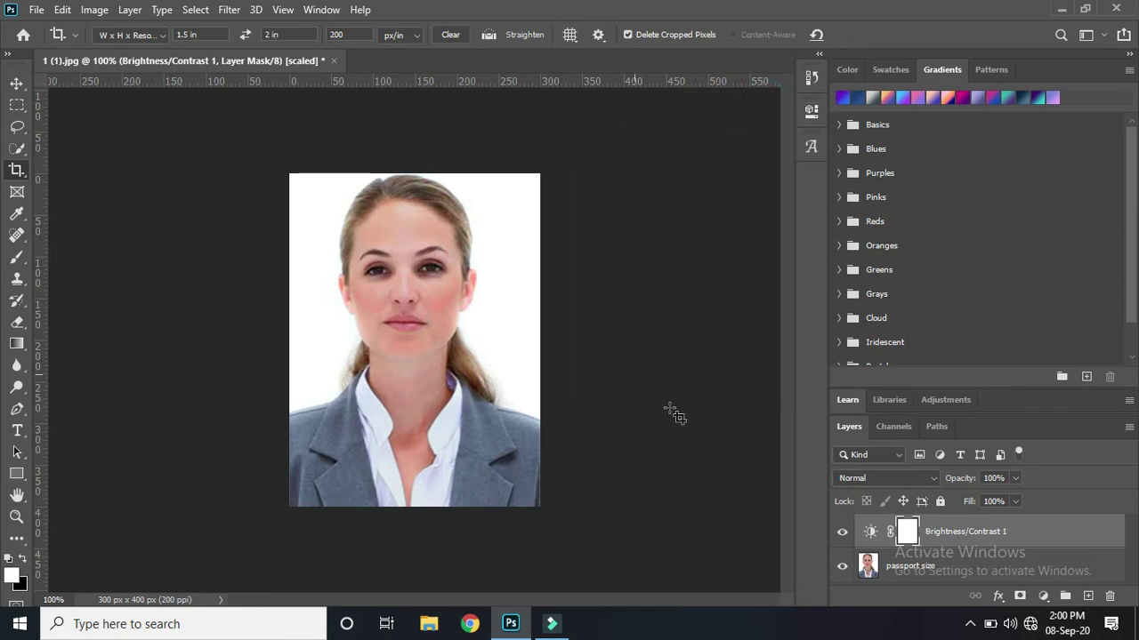
pyautogui.click(839, 533)
pyautogui.click(839, 533)
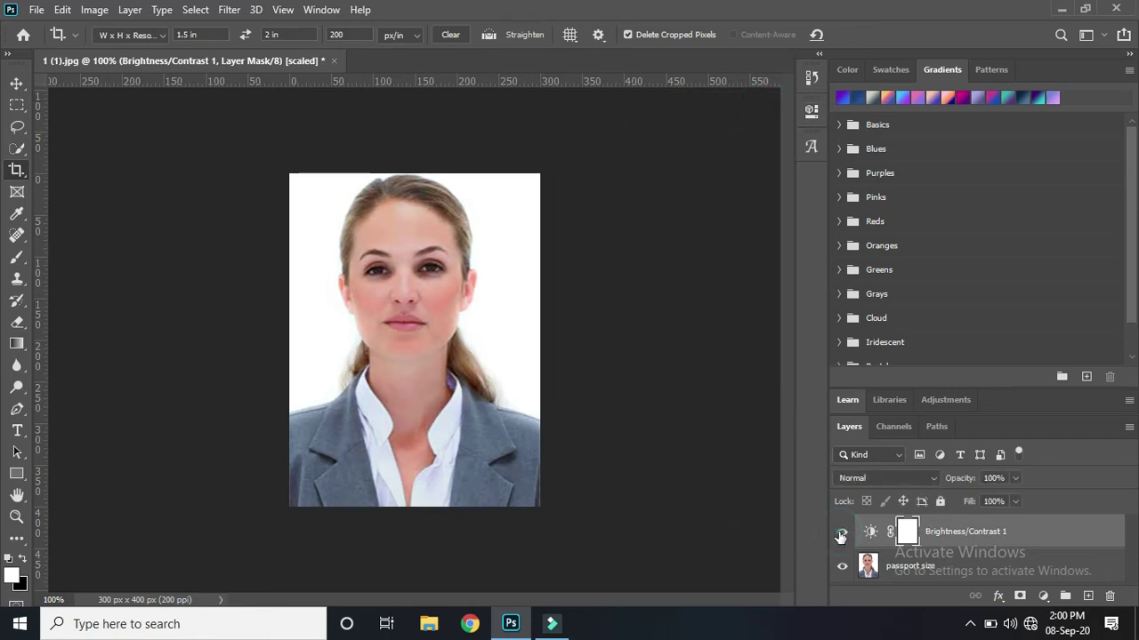
pyautogui.click(897, 571)
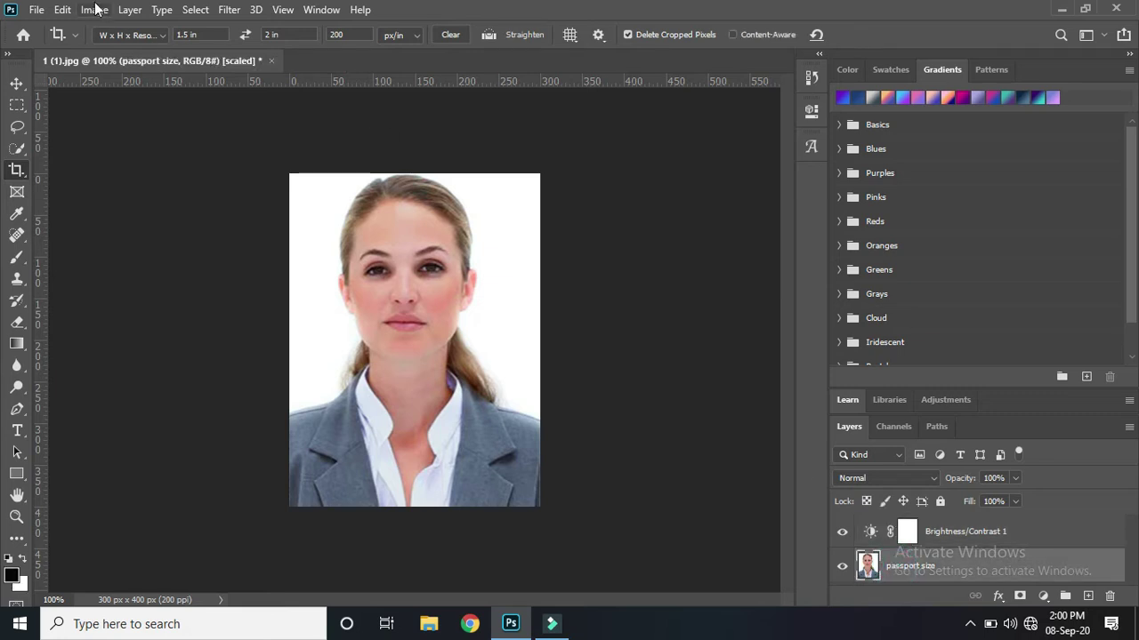
# Step: Apply a 3 px black Edit > Stroke border to the passport size layer
pyautogui.click(62, 9)
pyautogui.click(146, 290)
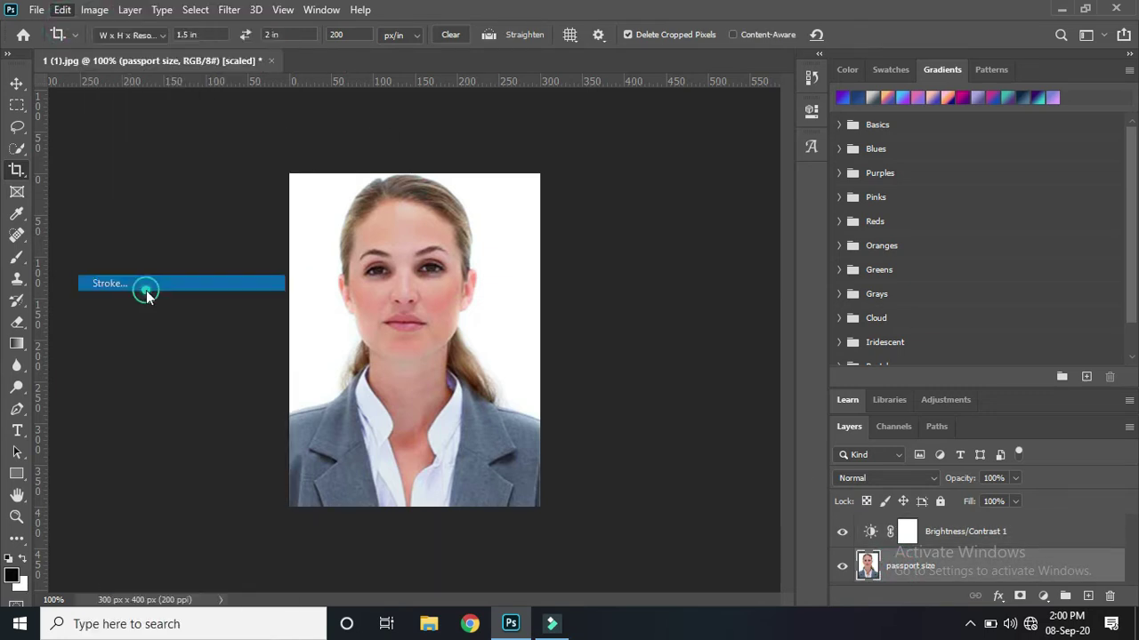
pyautogui.click(498, 147)
pyautogui.click(500, 174)
pyautogui.click(698, 389)
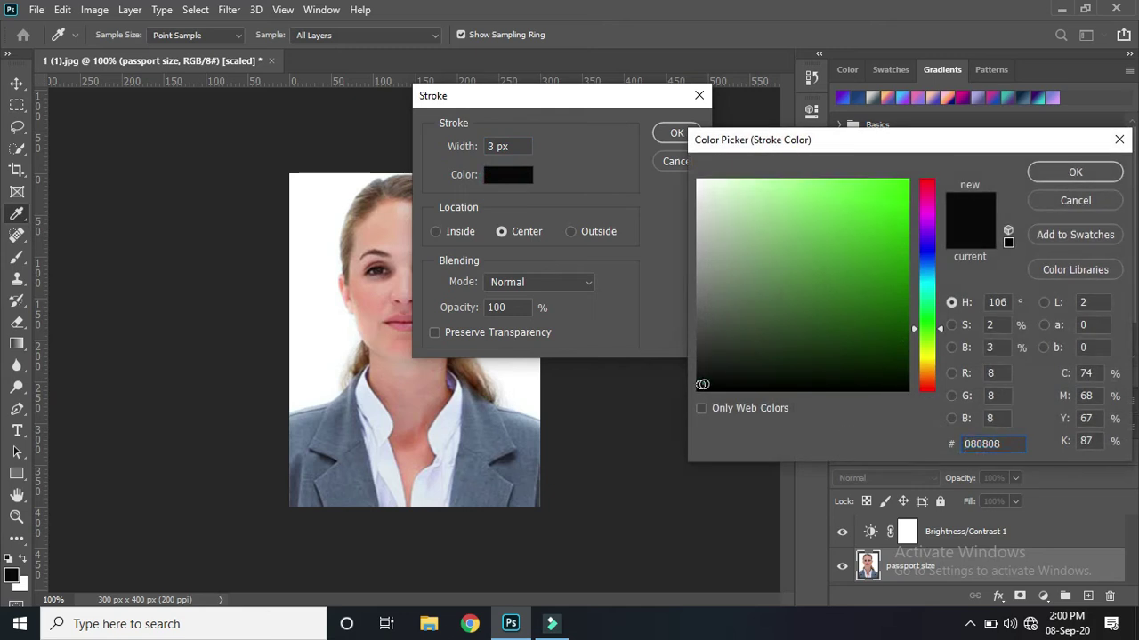
pyautogui.click(1043, 172)
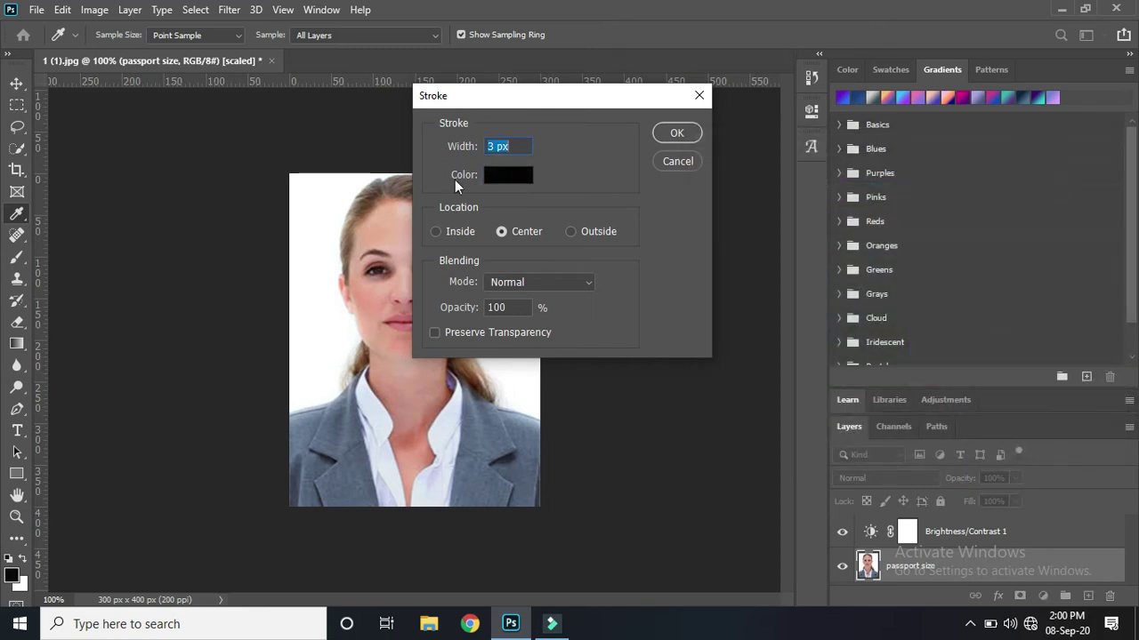
pyautogui.click(676, 133)
pyautogui.press('c')
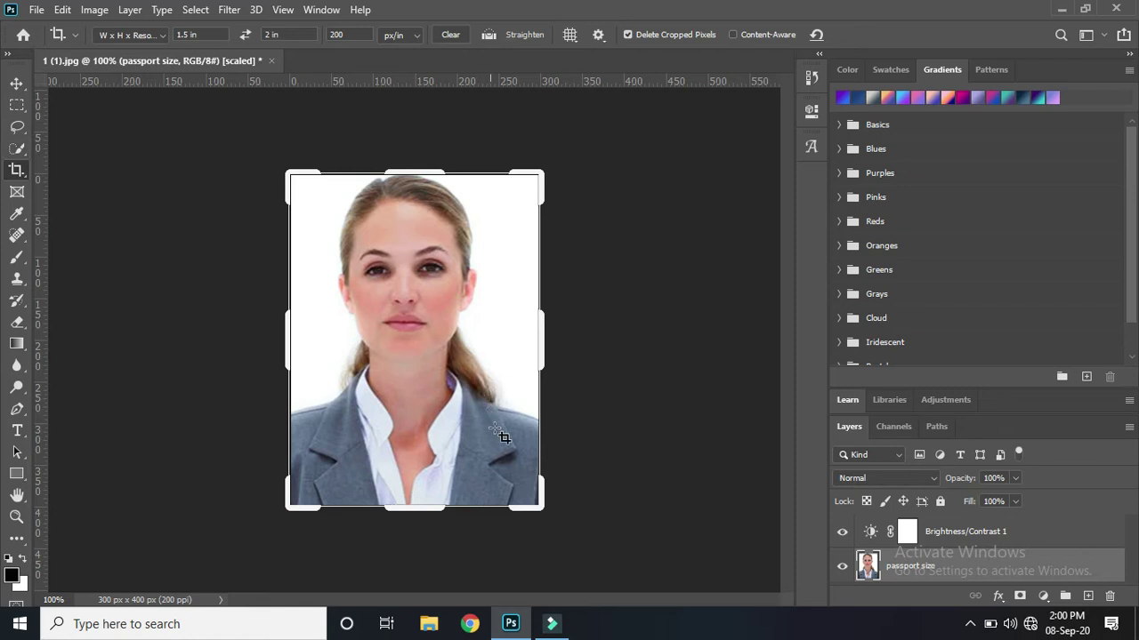
# Step: Free-transform the bordered photo to about 75% and centre it on the canvas
pyautogui.hotkey('ctrl', 't')
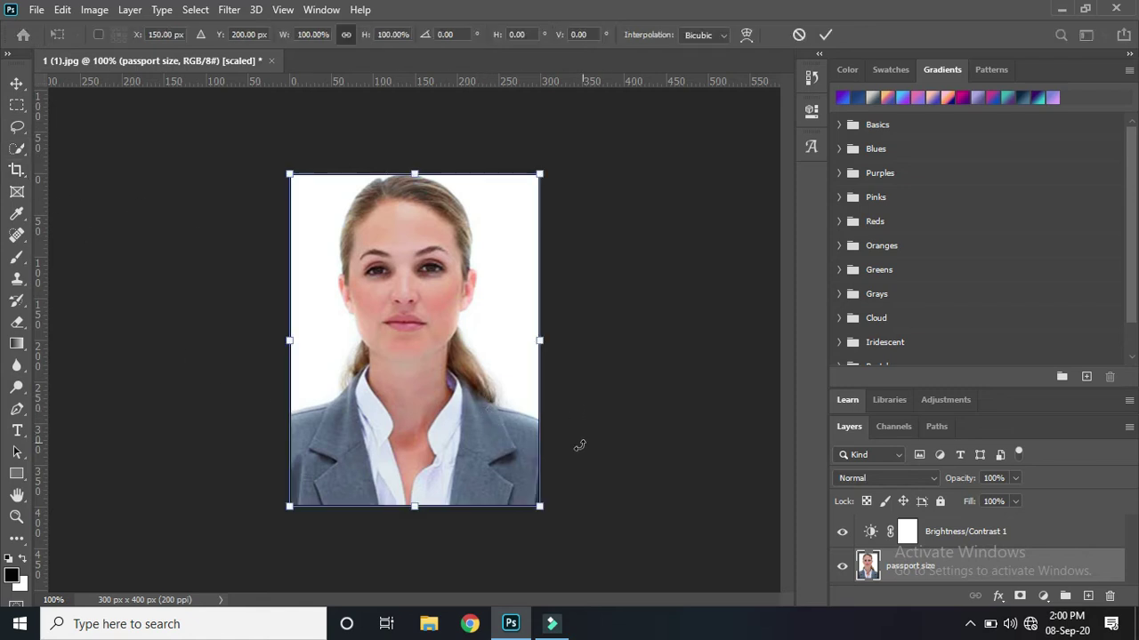
pyautogui.moveTo(538, 506); pyautogui.dragTo(478, 414)
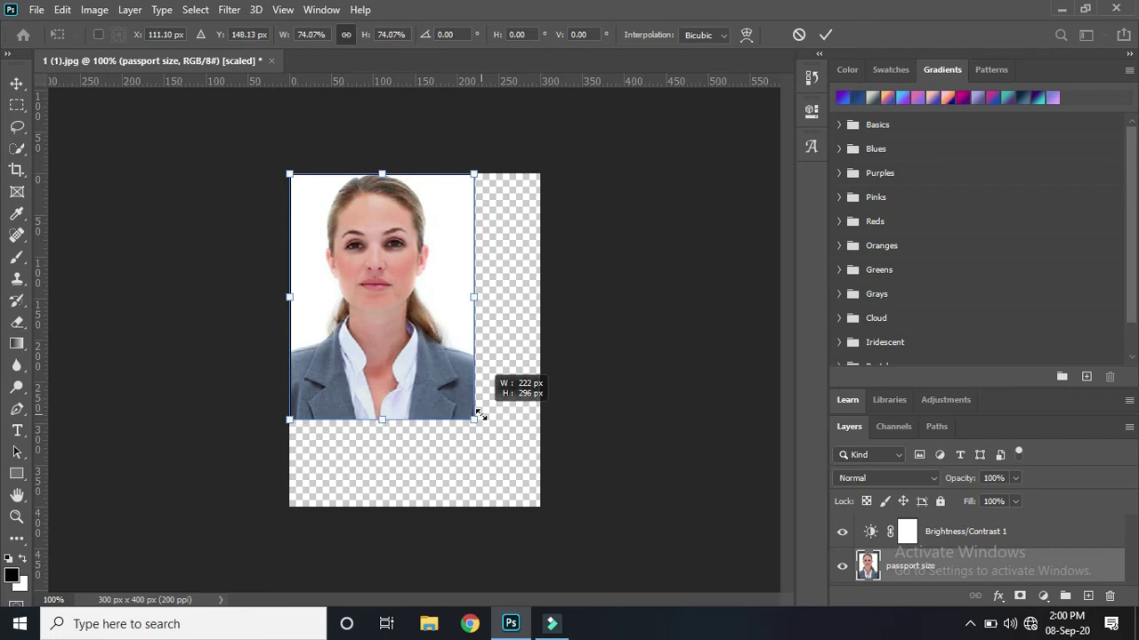
pyautogui.moveTo(362, 273); pyautogui.dragTo(394, 312)
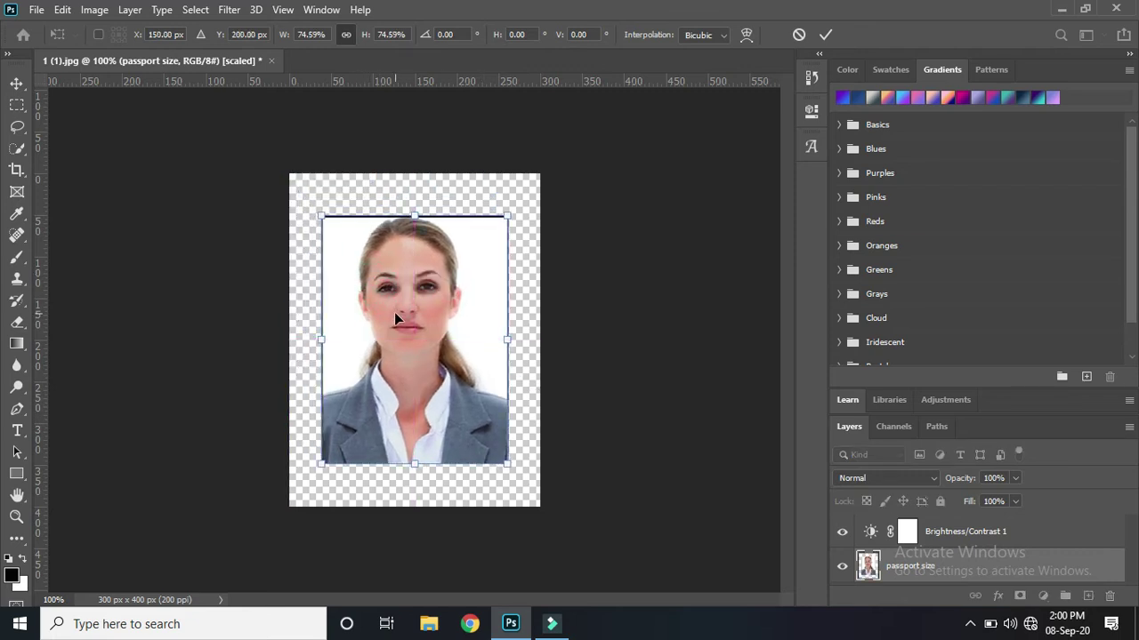
pyautogui.click(826, 34)
pyautogui.press('c')
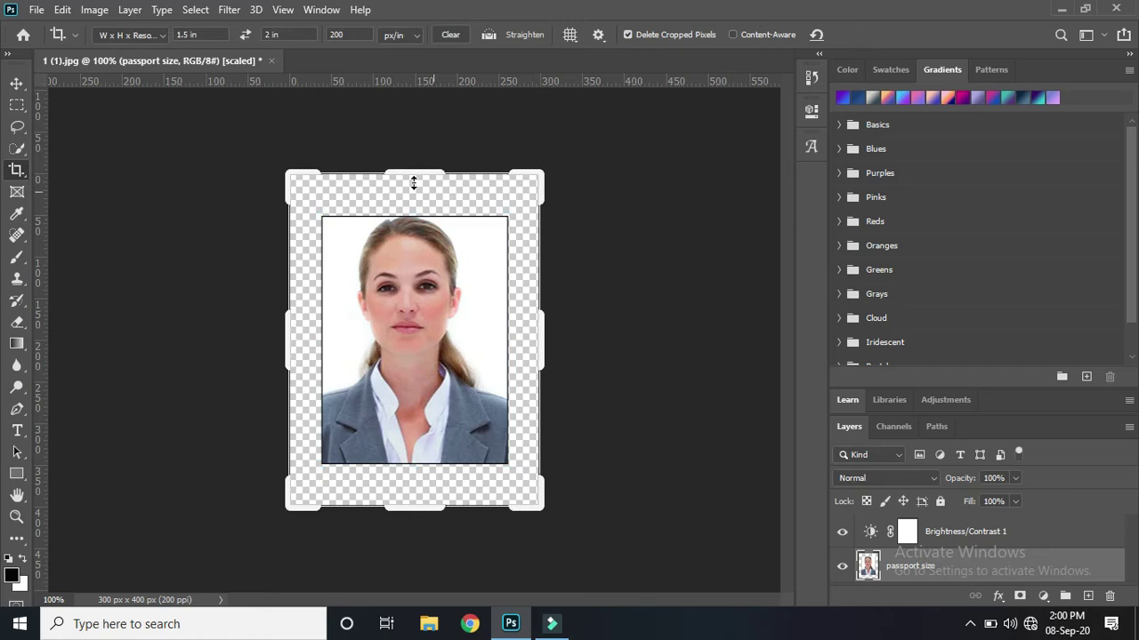
pyautogui.click(64, 10)
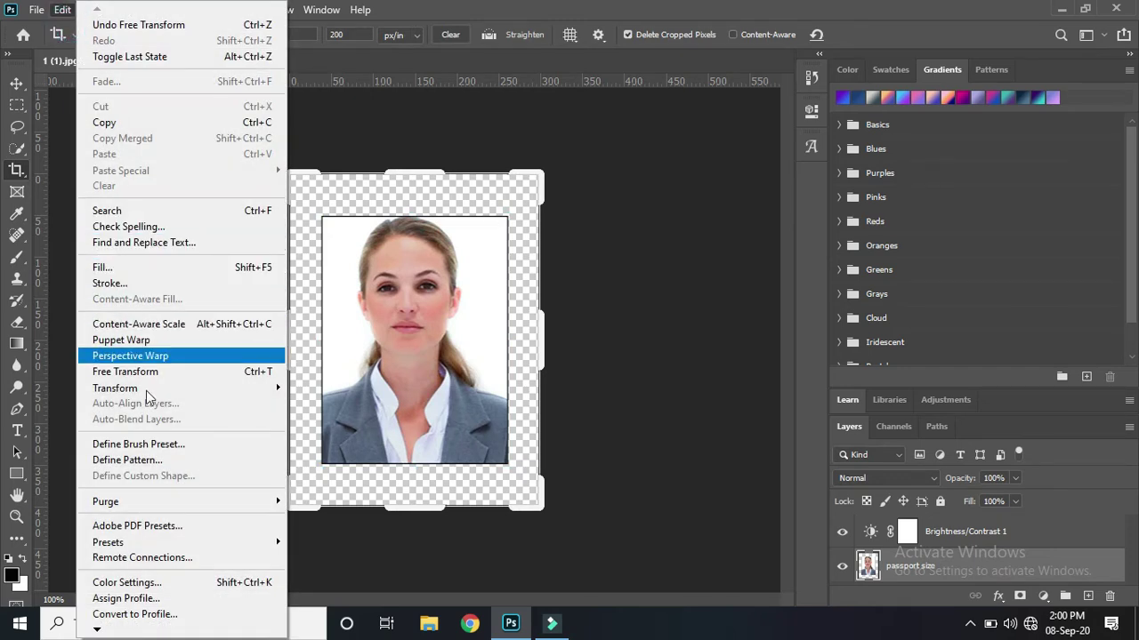
# Step: Define the bordered photo as a pattern named 'passport size'
pyautogui.click(147, 460)
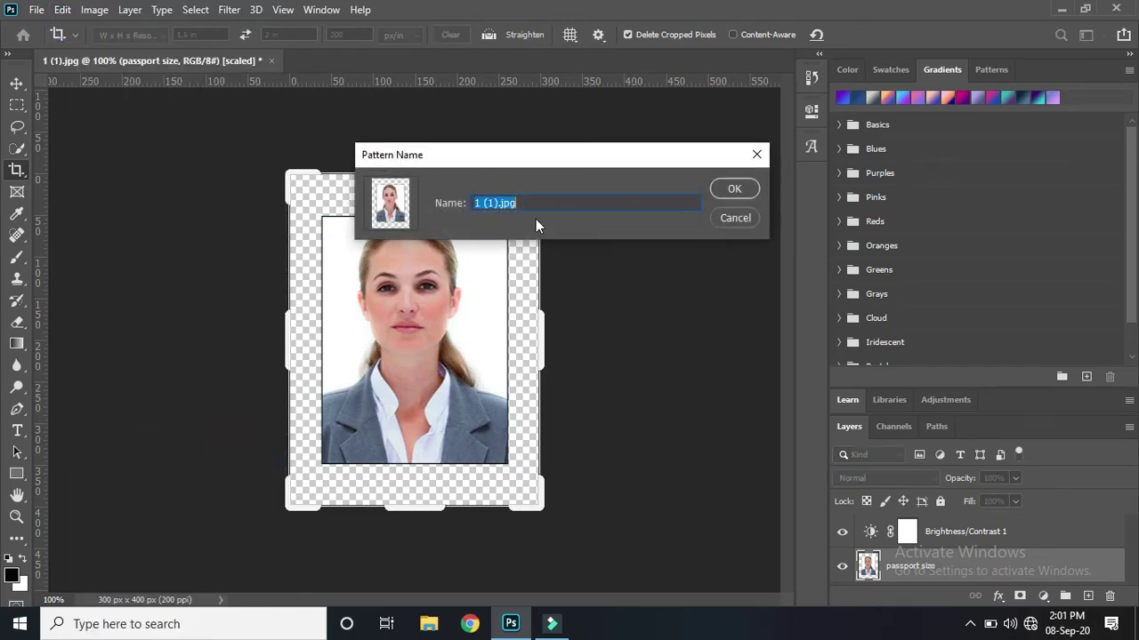
pyautogui.write('passport size')
pyautogui.click(742, 194)
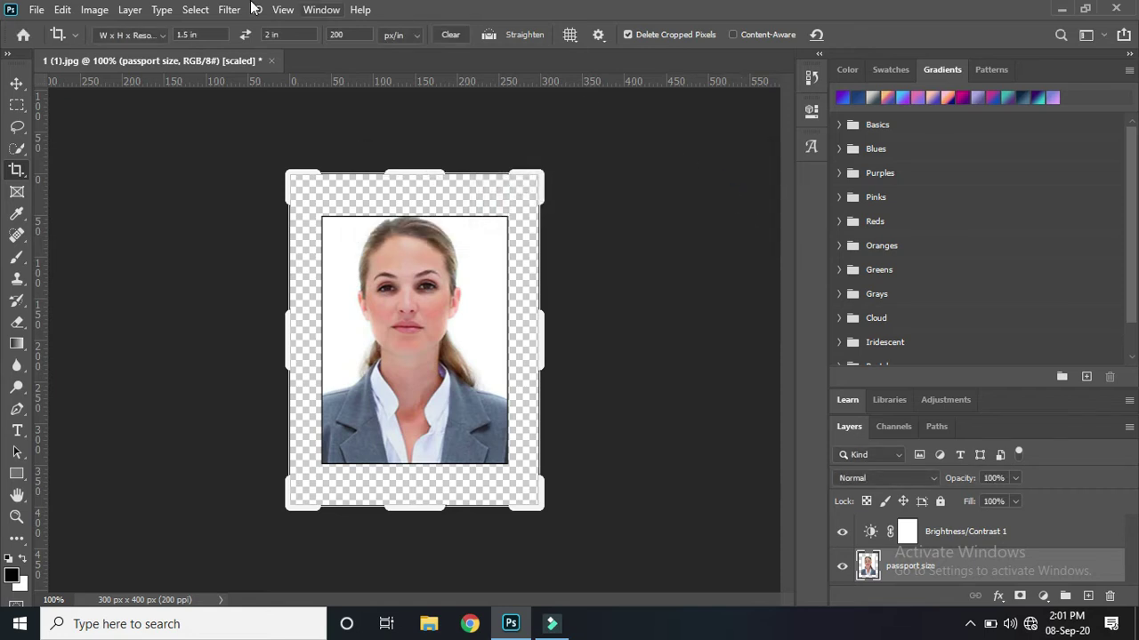
# Step: Create a new white-background document of 1200 × 800 pixels at 200 ppi
pyautogui.click(37, 10)
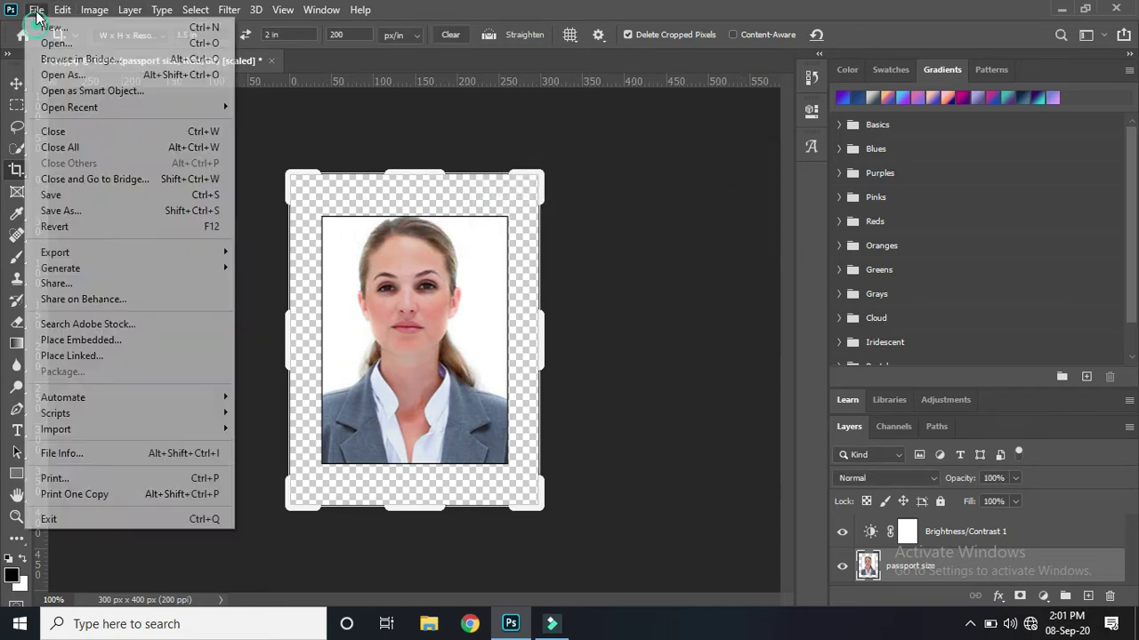
pyautogui.click(54, 27)
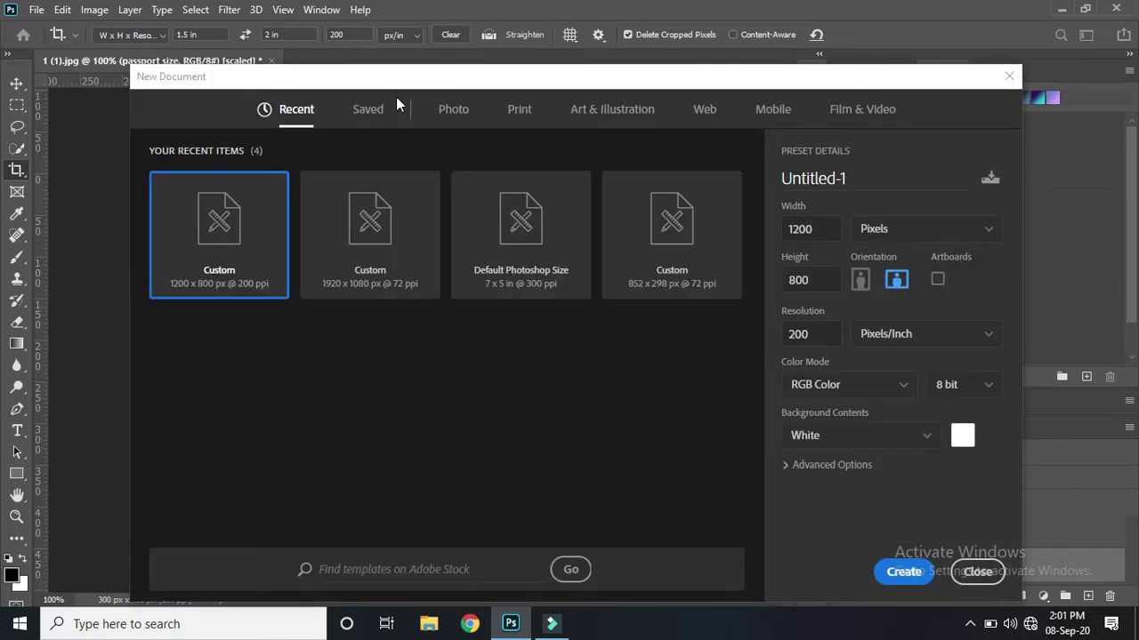
pyautogui.moveTo(474, 73); pyautogui.dragTo(440, 43)
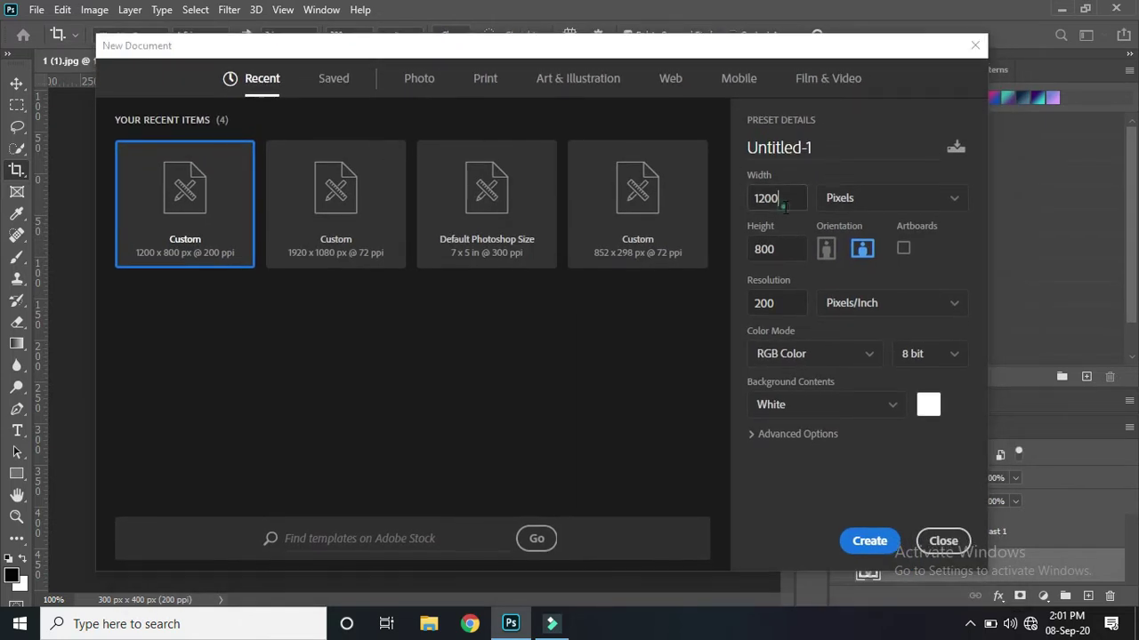
pyautogui.click(780, 249)
pyautogui.click(778, 302)
pyautogui.click(887, 195)
pyautogui.click(871, 221)
pyautogui.click(867, 541)
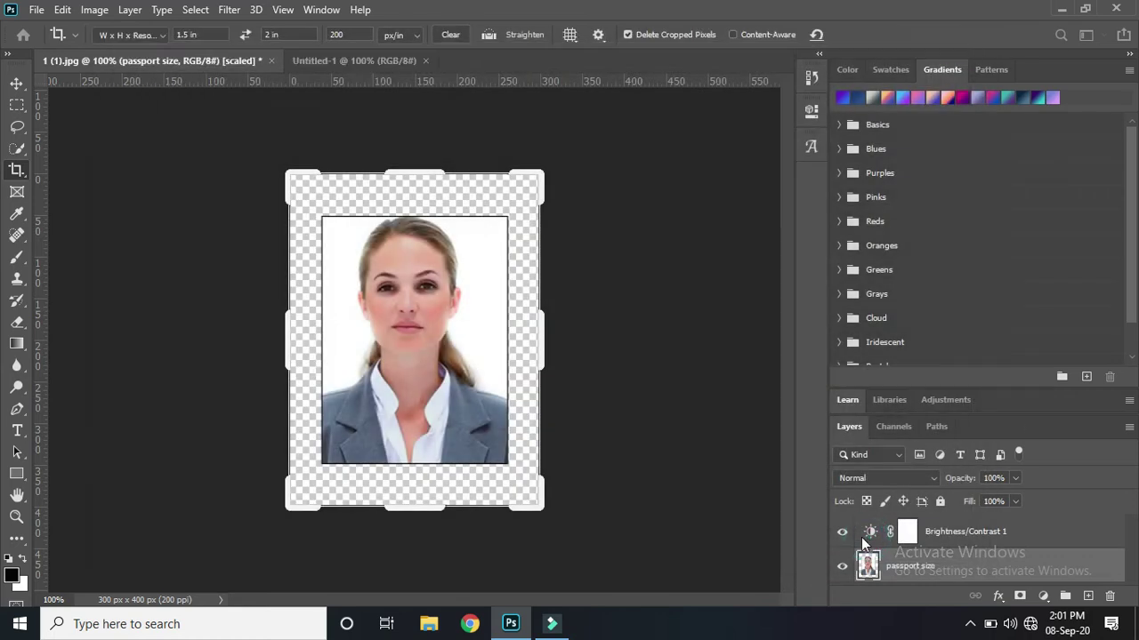
pyautogui.click(17, 83)
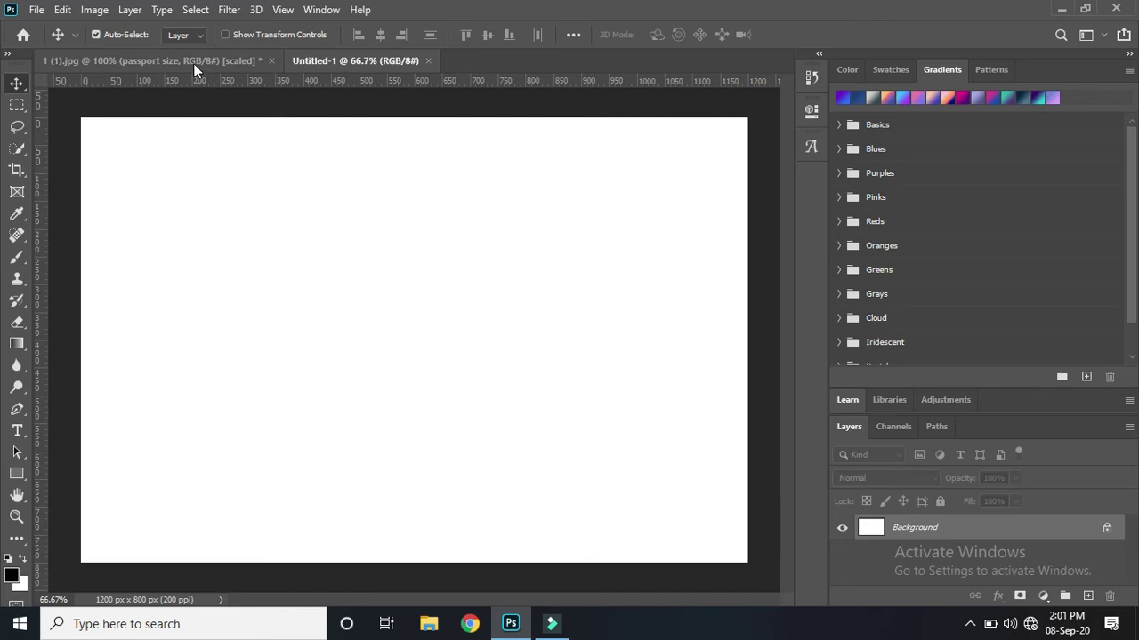
# Step: Bring the passport photo onto the new sheet and place copies along the top row
pyautogui.click(193, 63)
pyautogui.moveTo(401, 296)
pyautogui.mouseDown()
pyautogui.moveTo(350, 59)
pyautogui.moveTo(188, 213)
pyautogui.moveTo(169, 207)
pyautogui.moveTo(305, 199)
pyautogui.moveTo(585, 211)
pyautogui.mouseUp()
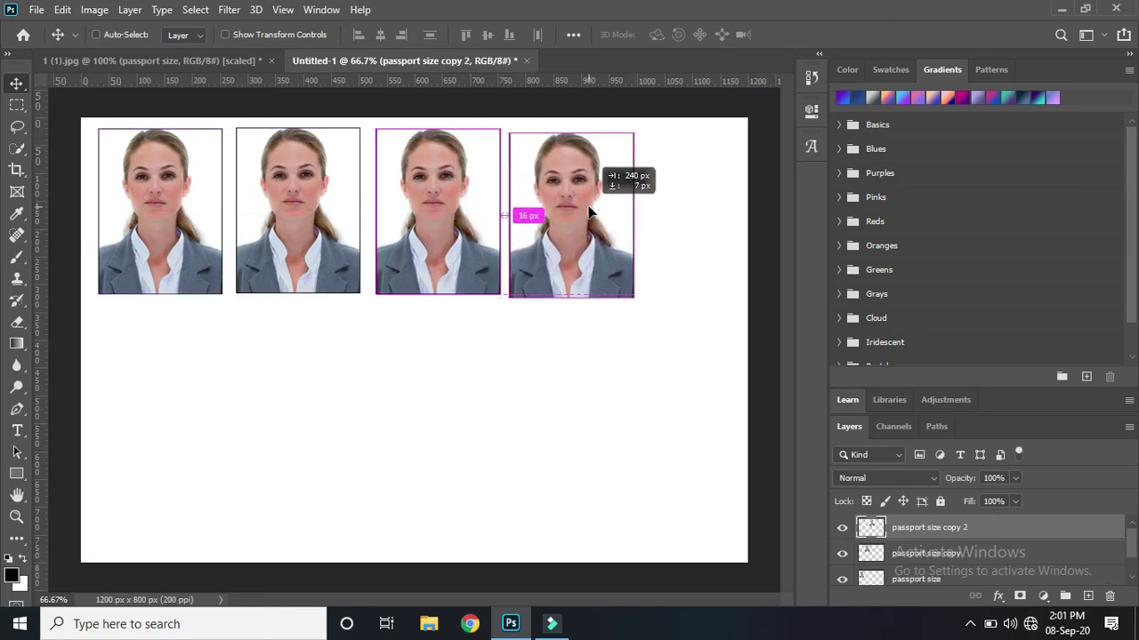
pyautogui.moveTo(586, 211); pyautogui.dragTo(639, 224)
pyautogui.moveTo(445, 220)
pyautogui.mouseDown()
pyautogui.moveTo(508, 208)
pyautogui.moveTo(509, 219)
pyautogui.mouseUp()
# Step: Evenly space the four top-row photos and duplicate them to fill the bottom row
pyautogui.click(280, 201)
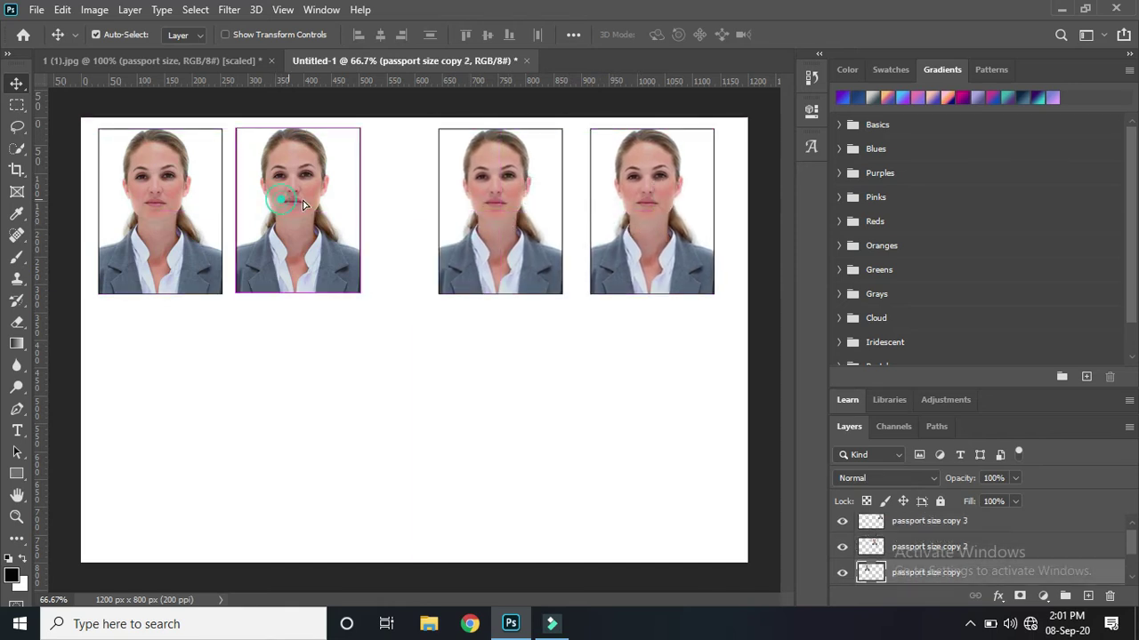
pyautogui.moveTo(302, 204); pyautogui.dragTo(353, 202)
pyautogui.moveTo(191, 200)
pyautogui.mouseDown()
pyautogui.moveTo(216, 201)
pyautogui.moveTo(199, 214)
pyautogui.moveTo(212, 213)
pyautogui.mouseUp()
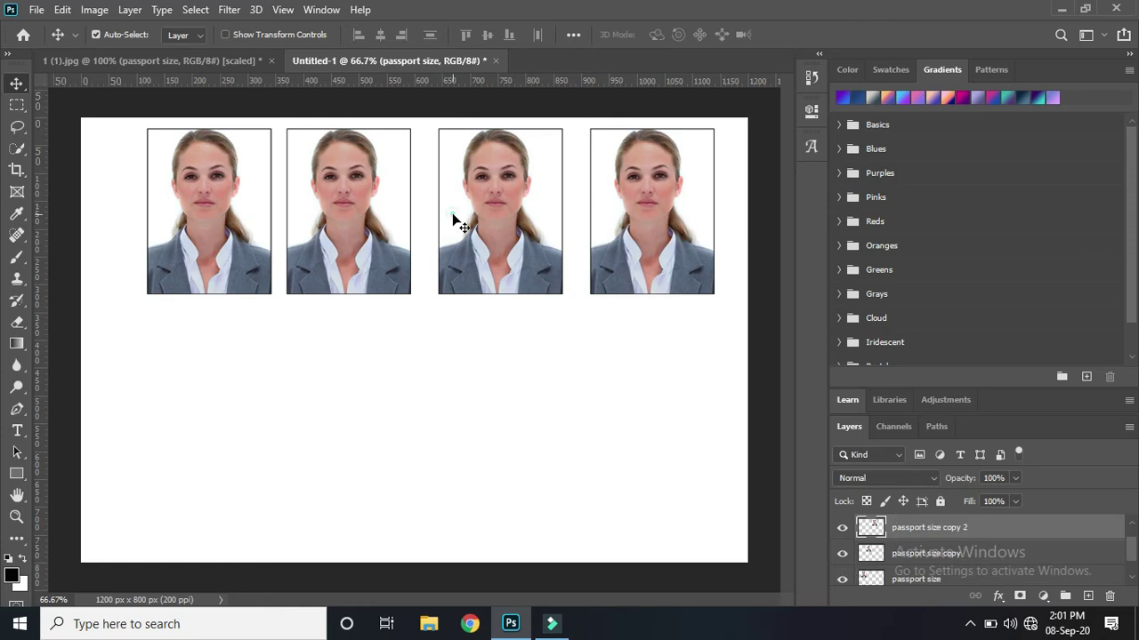
pyautogui.moveTo(451, 218); pyautogui.dragTo(439, 224)
pyautogui.click(618, 192)
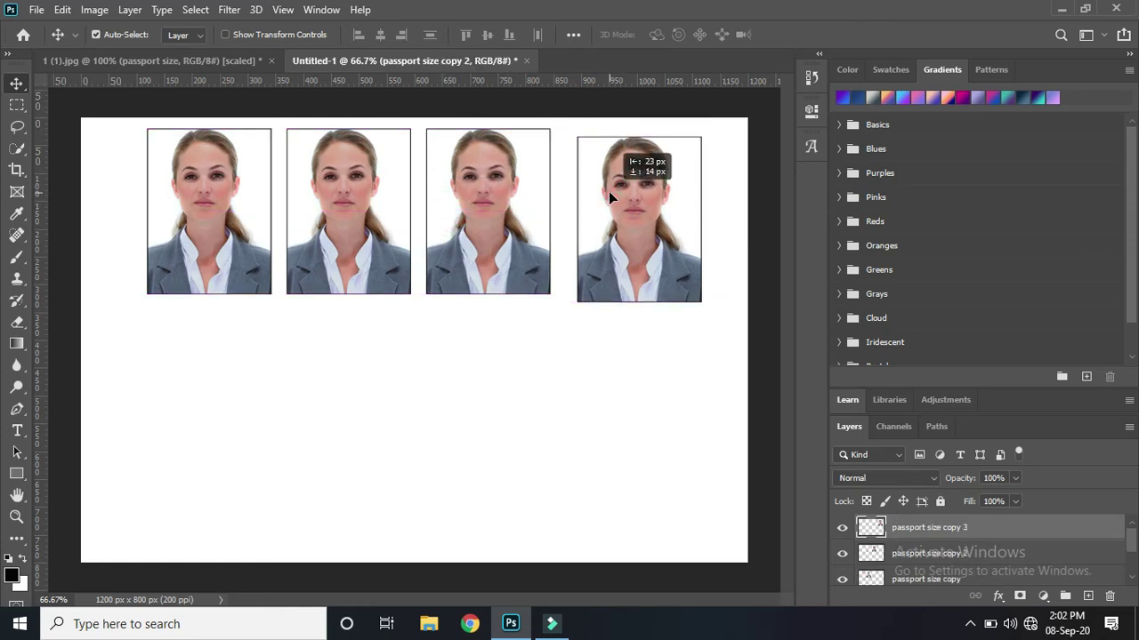
pyautogui.moveTo(618, 192)
pyautogui.mouseDown()
pyautogui.moveTo(594, 197)
pyautogui.moveTo(603, 389)
pyautogui.mouseUp()
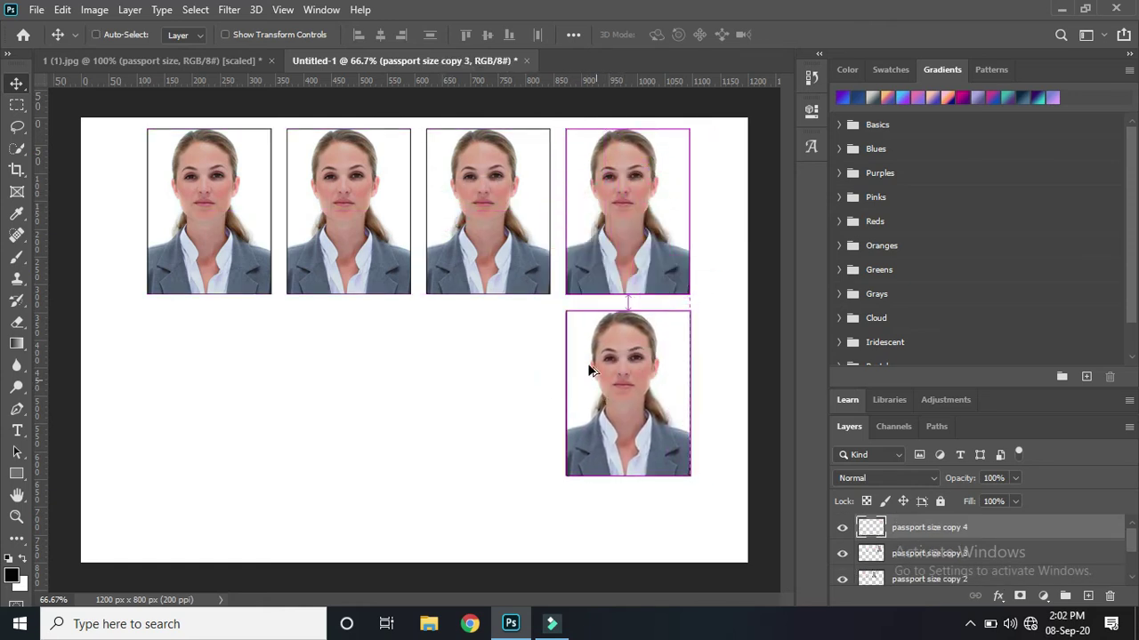
pyautogui.moveTo(600, 370)
pyautogui.mouseDown()
pyautogui.moveTo(186, 387)
pyautogui.moveTo(318, 374)
pyautogui.mouseUp()
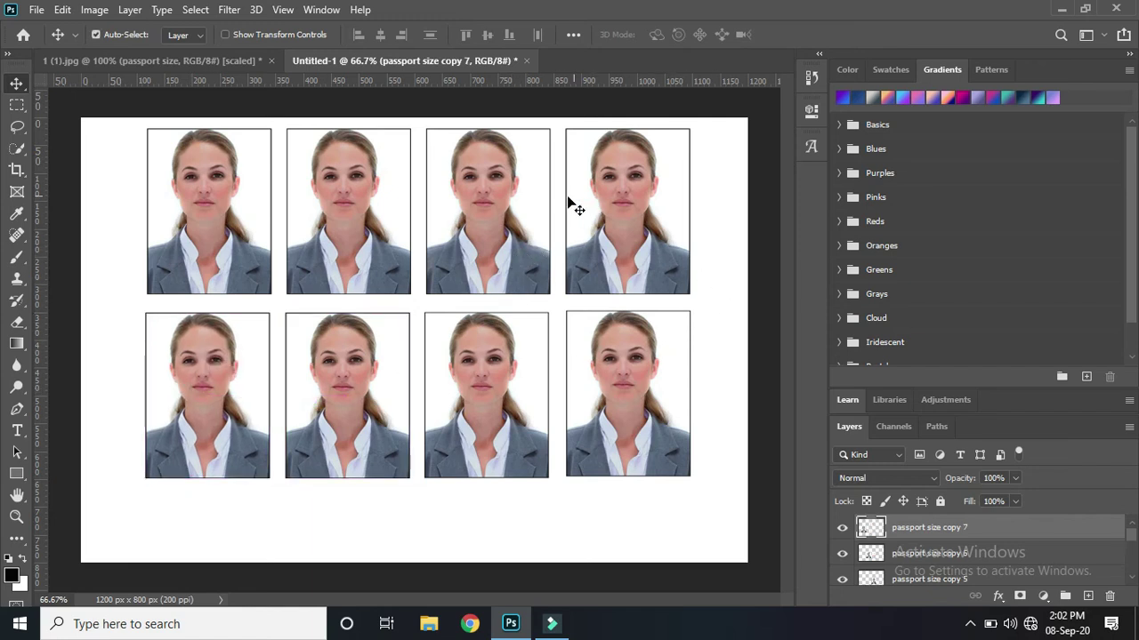
pyautogui.click(35, 9)
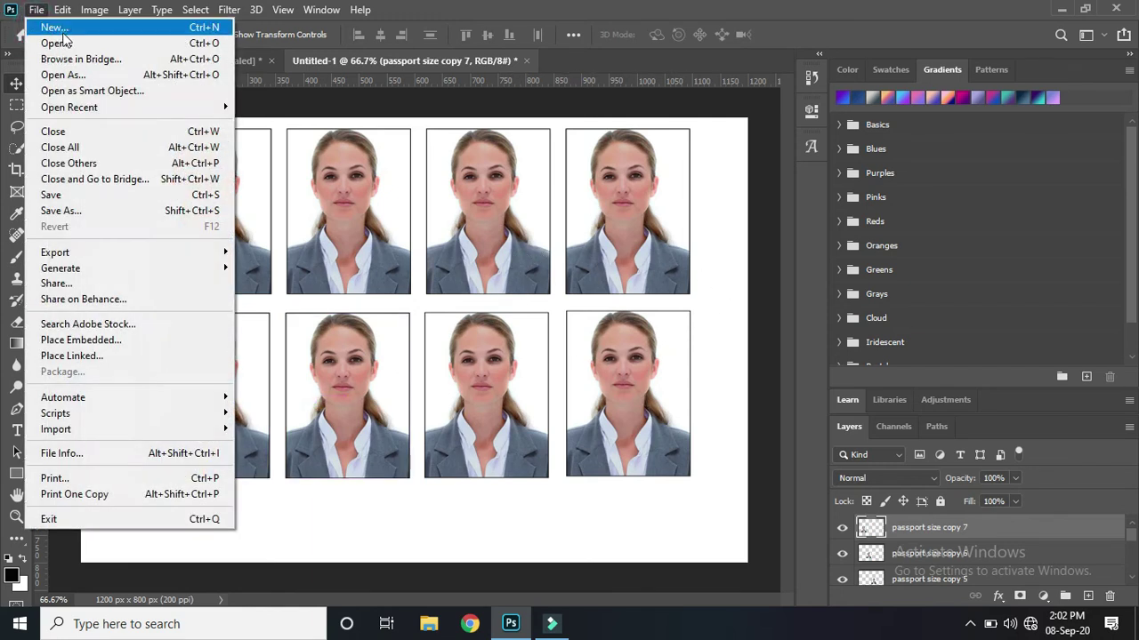
# Step: Create Untitled-2, another white 1200 × 800 px, 200 ppi document
pyautogui.click(45, 25)
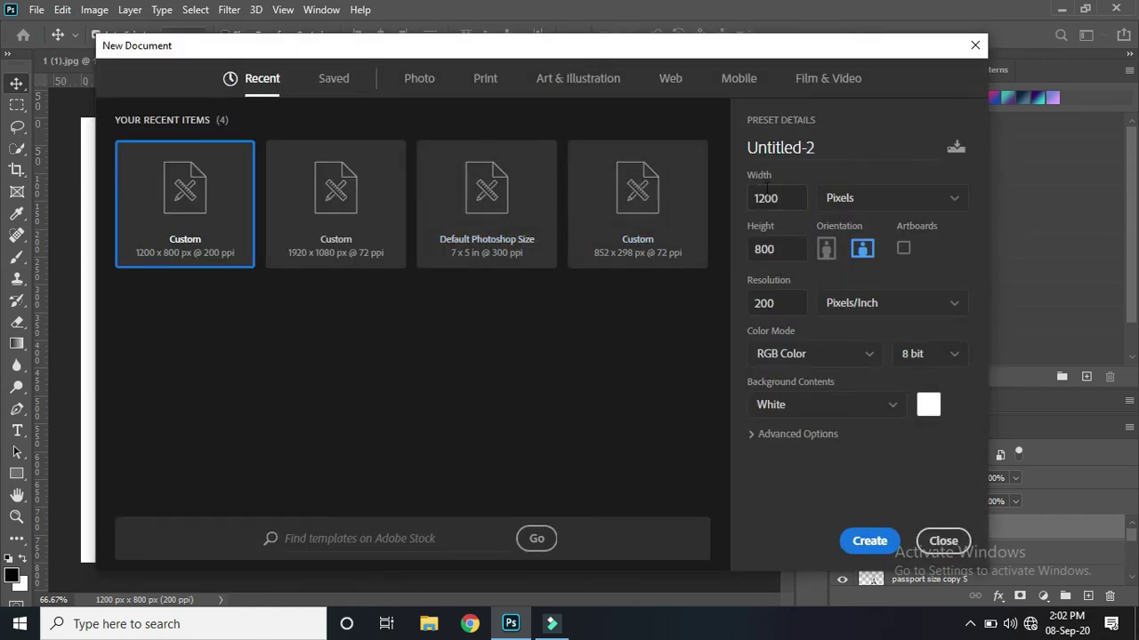
pyautogui.click(874, 543)
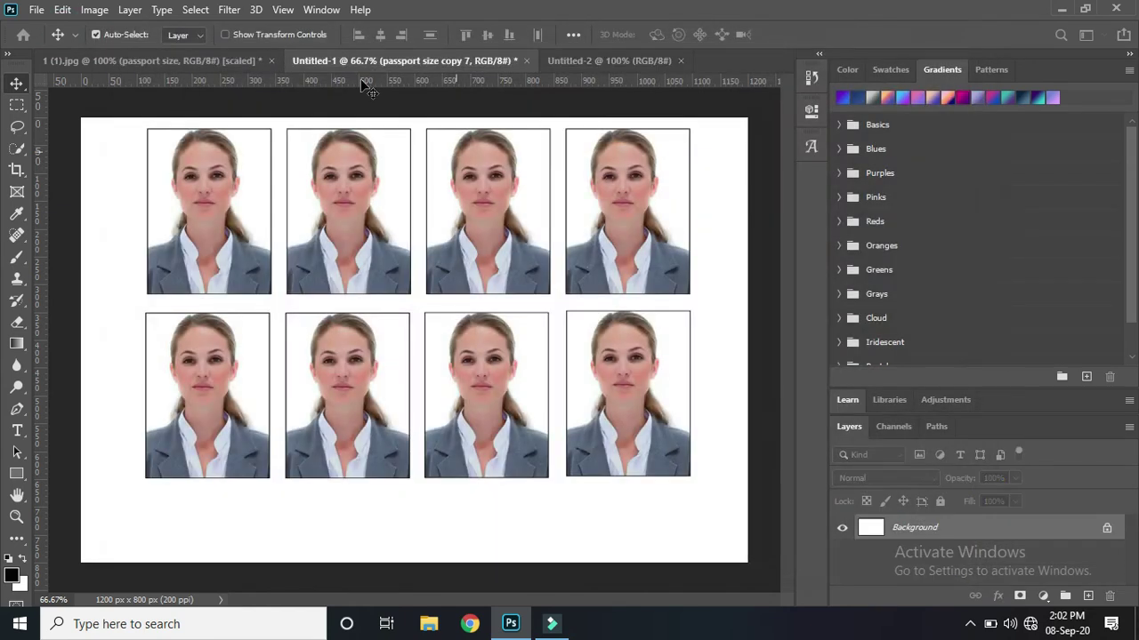
pyautogui.click(41, 13)
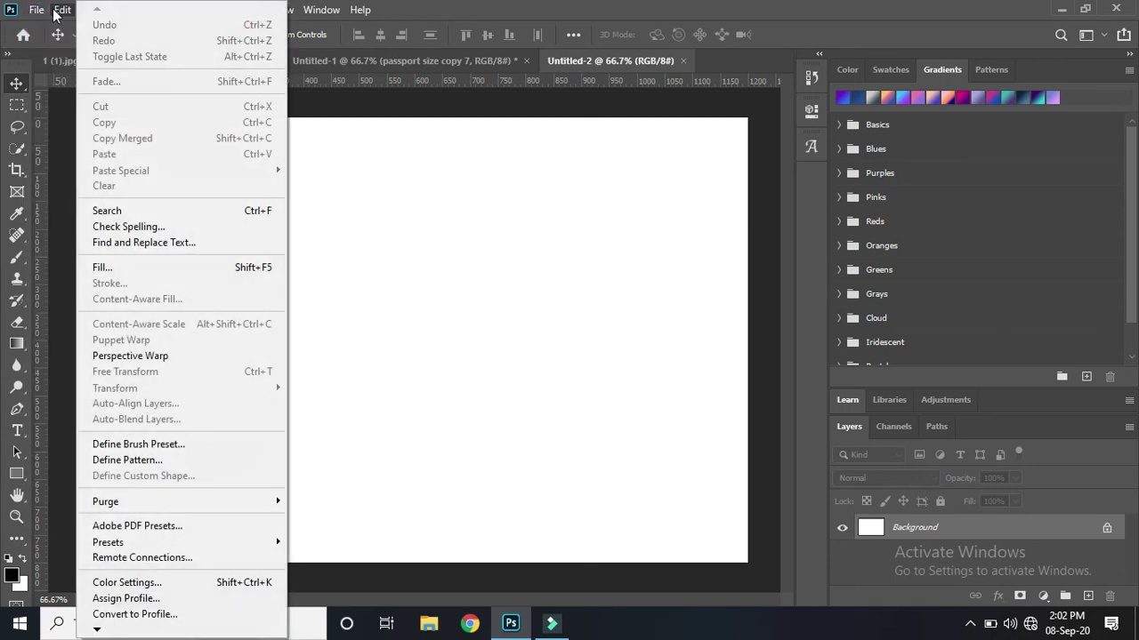
# Step: Fill Untitled-2 with the custom passport photo pattern, tiling eight portraits in two rows
pyautogui.click(124, 267)
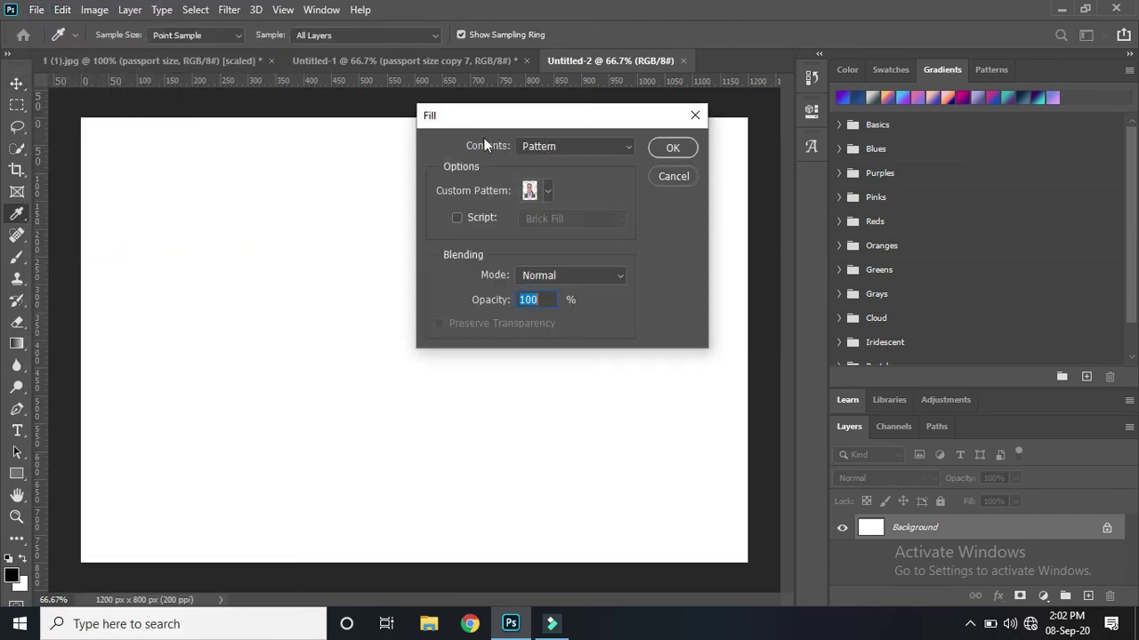
pyautogui.click(591, 149)
pyautogui.click(583, 233)
pyautogui.click(548, 190)
pyautogui.click(555, 301)
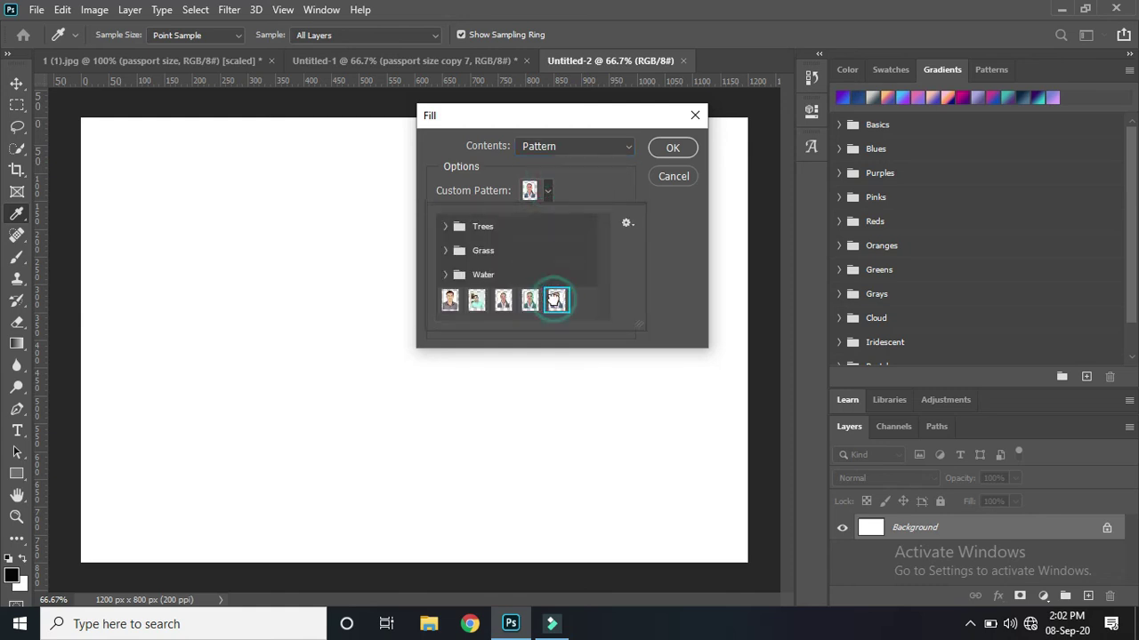
pyautogui.click(667, 149)
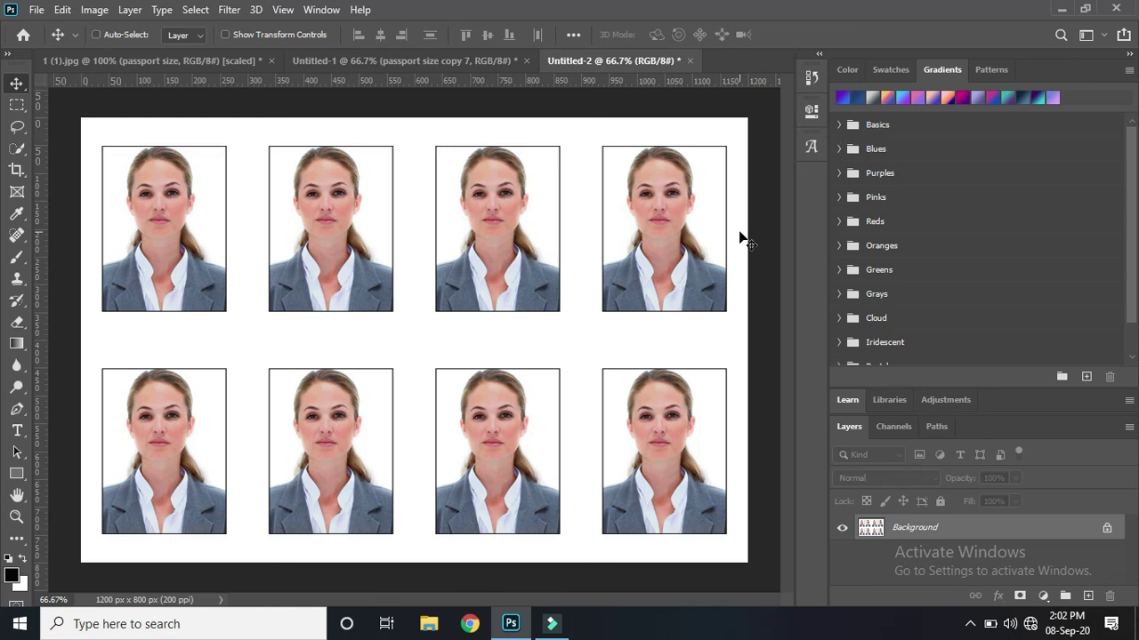
# Step: In print settings, move the photo block to the page's top-left, shrink it slightly, and finish
pyautogui.hotkey('ctrl', 'p')
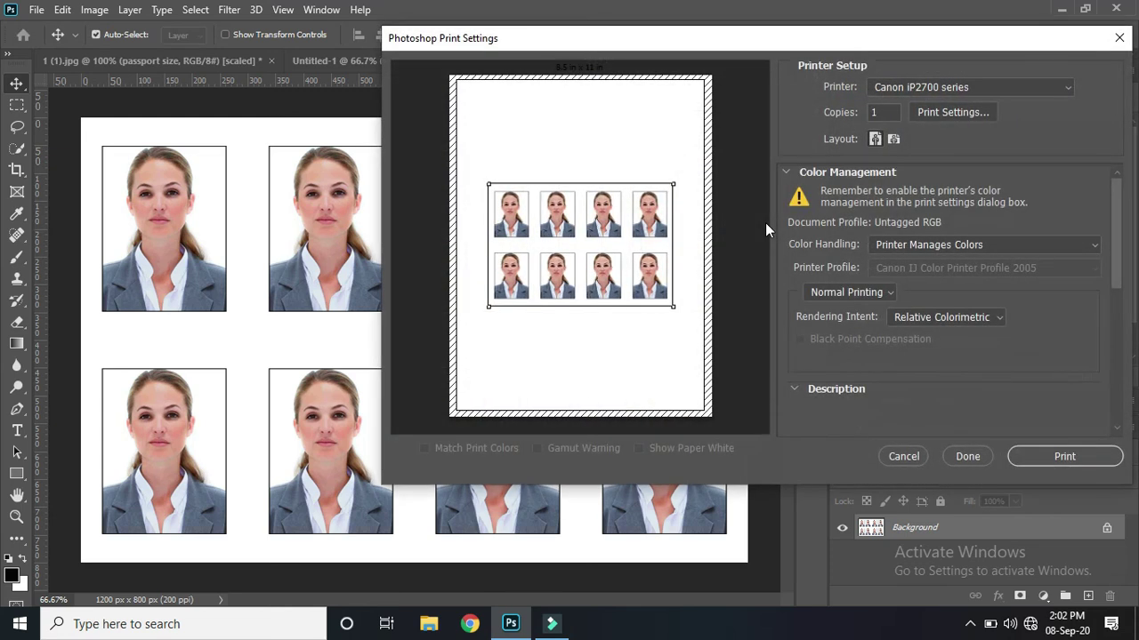
pyautogui.moveTo(607, 197); pyautogui.dragTo(588, 110)
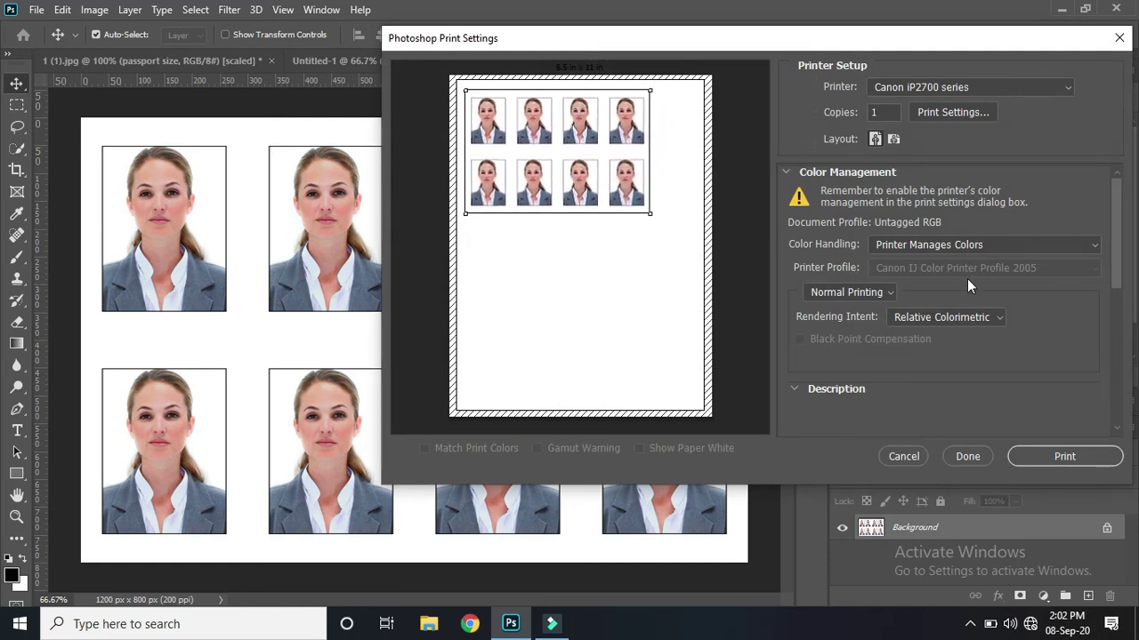
pyautogui.moveTo(652, 214); pyautogui.dragTo(662, 214)
pyautogui.click(660, 280)
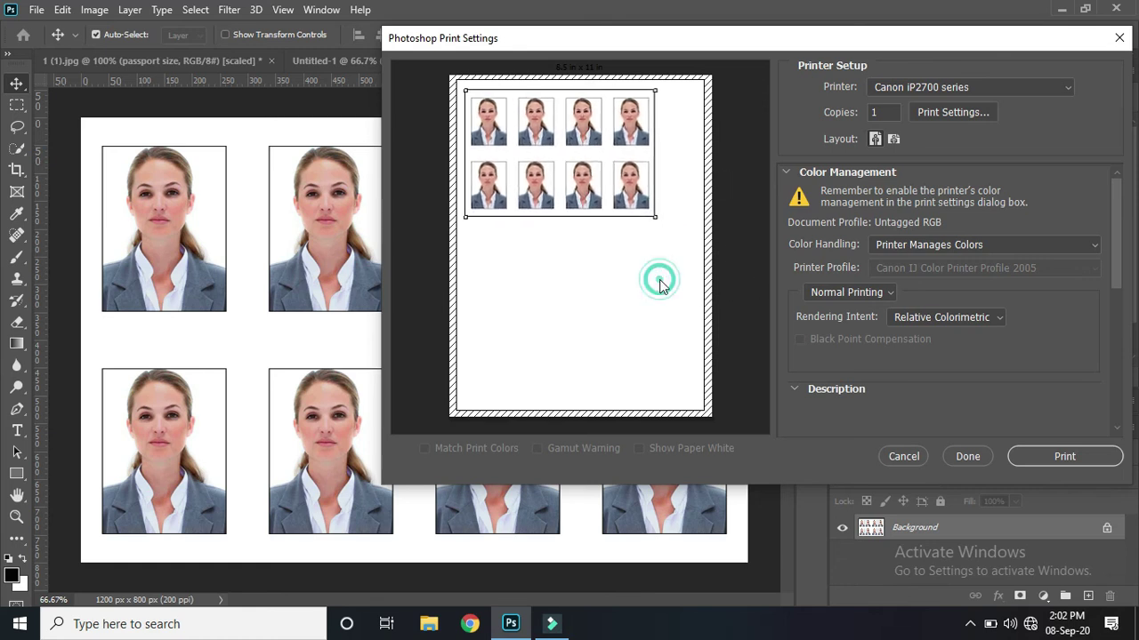
pyautogui.click(907, 456)
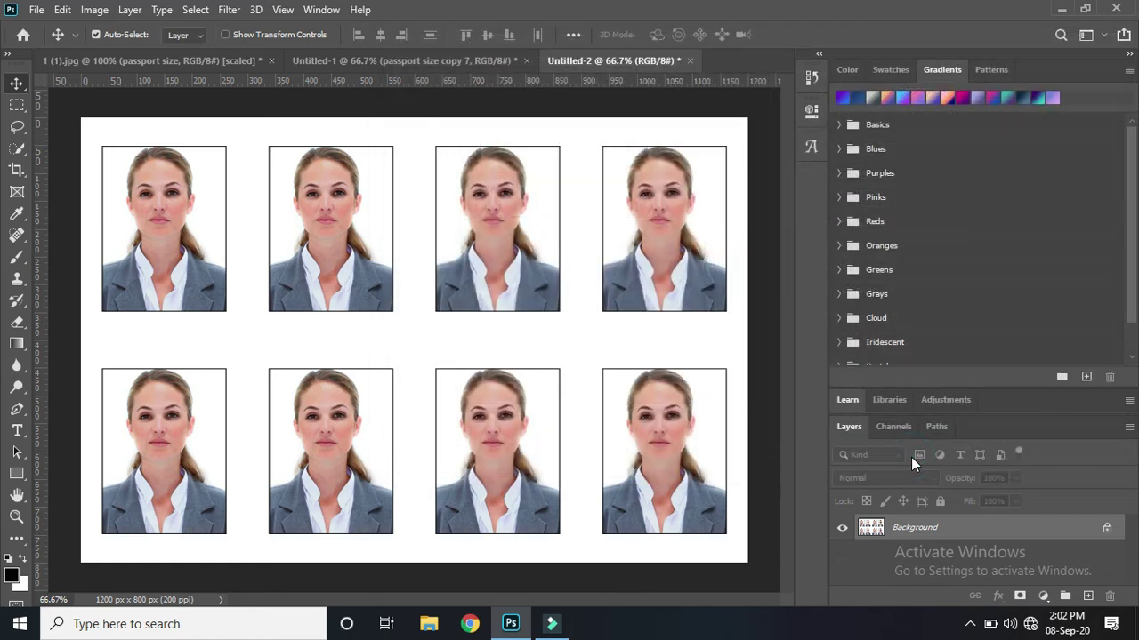